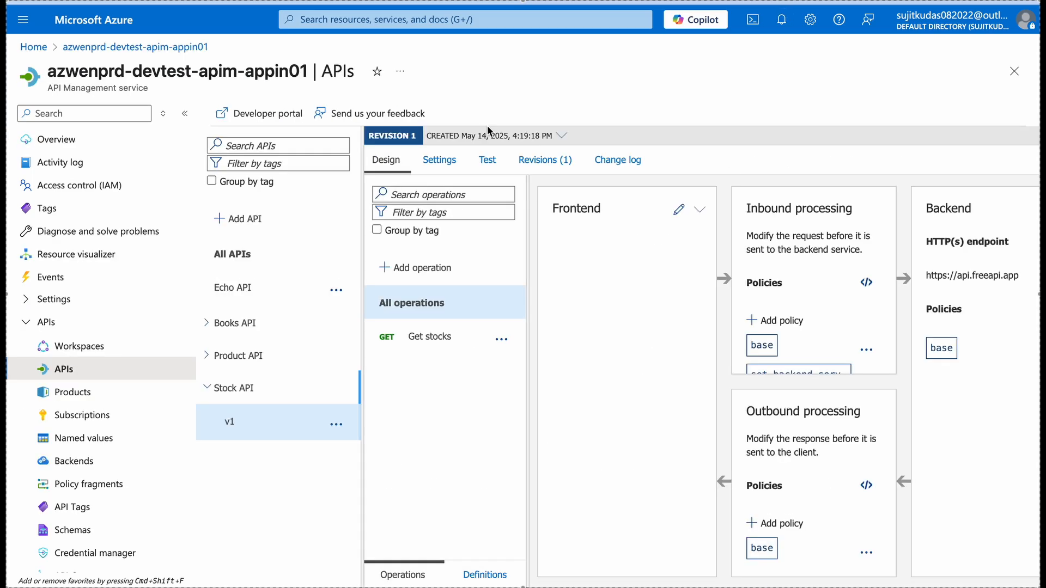
Send a test request for the Stock API's Get stocks operation without parameter values and examine the response
click(430, 338)
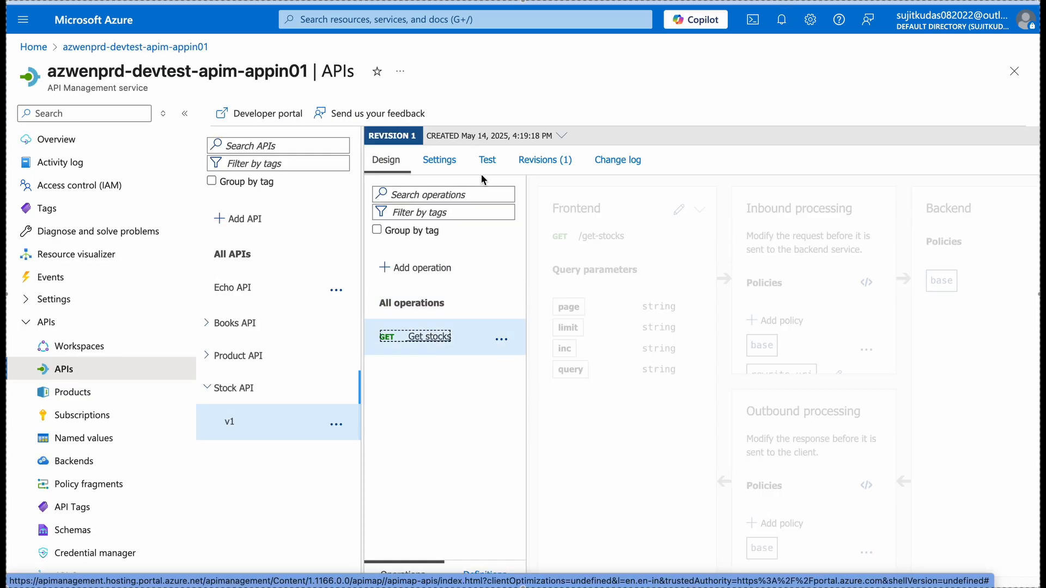
click(487, 160)
scroll(664, 459, down, 5)
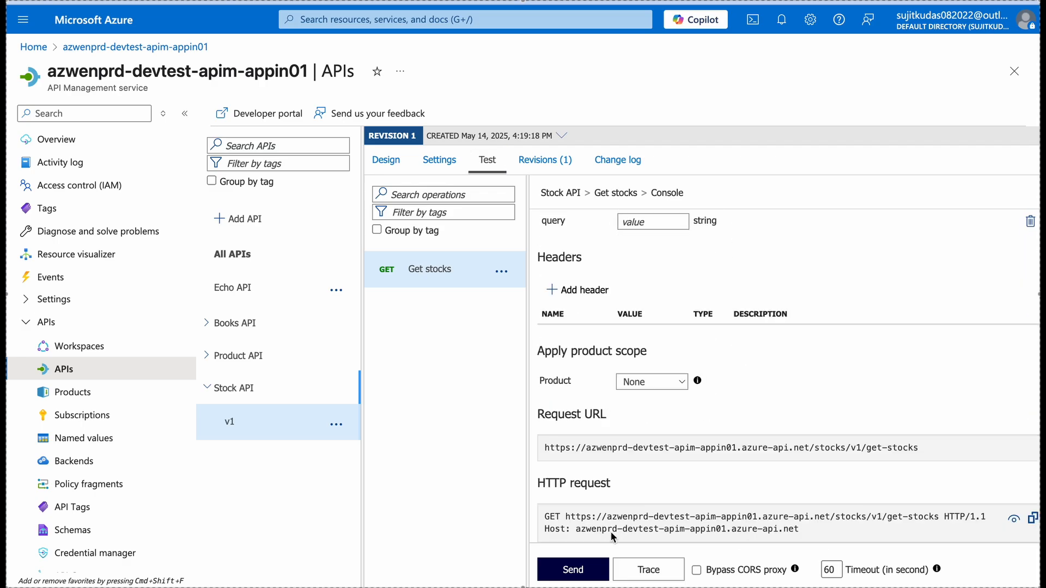
click(591, 571)
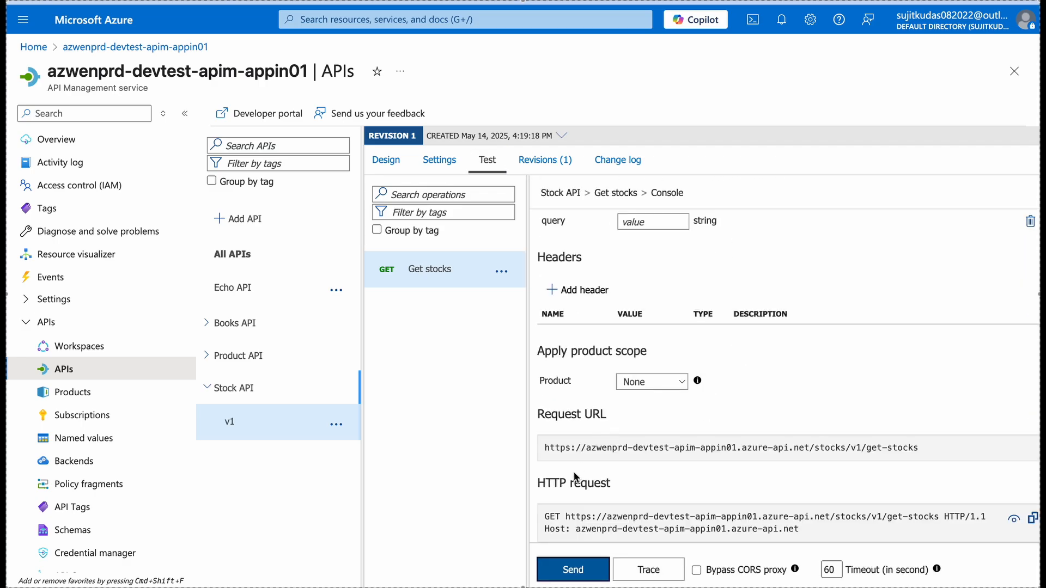
scroll(573, 473, down, 10)
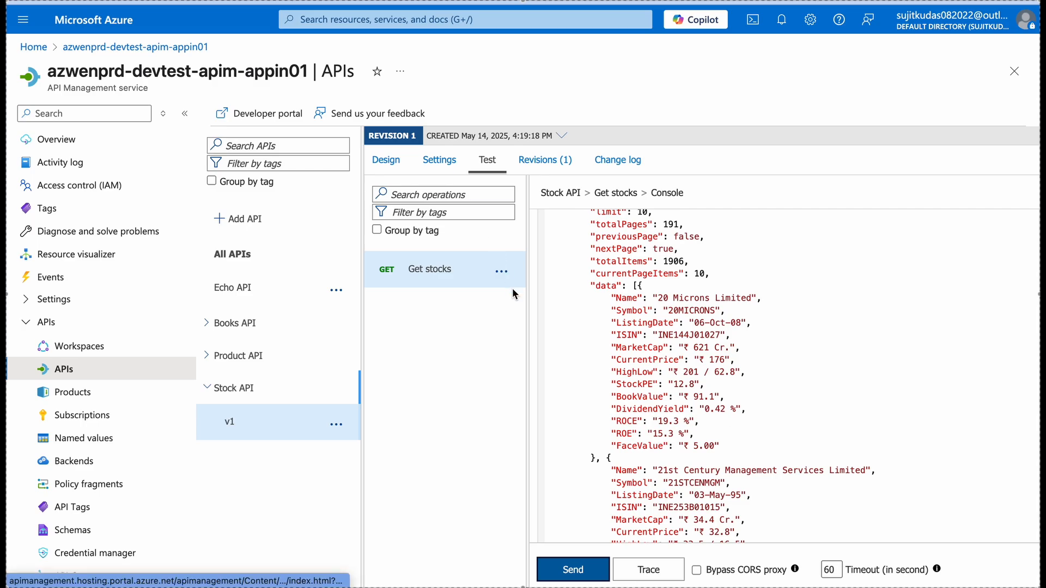
Resend the Get stocks test request with the query parameter set to "tata" and examine the response
scroll(615, 304, up, 15)
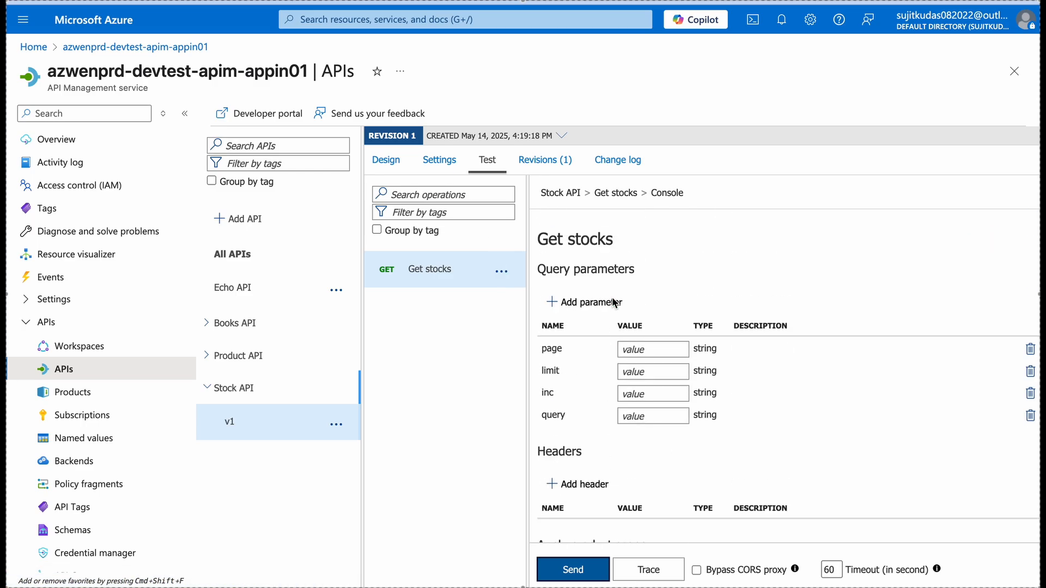
click(640, 419)
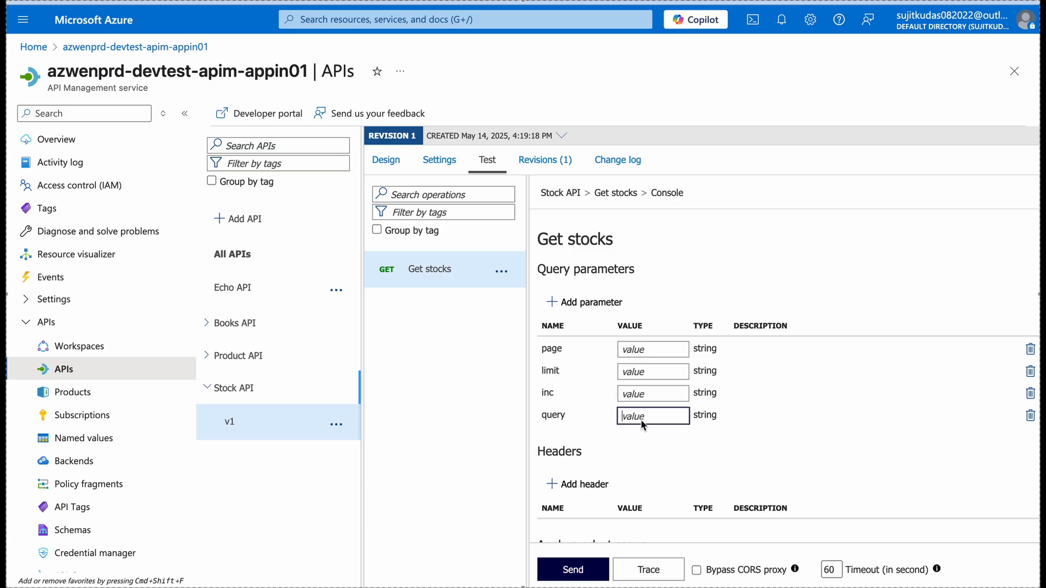
text(tata)
click(587, 562)
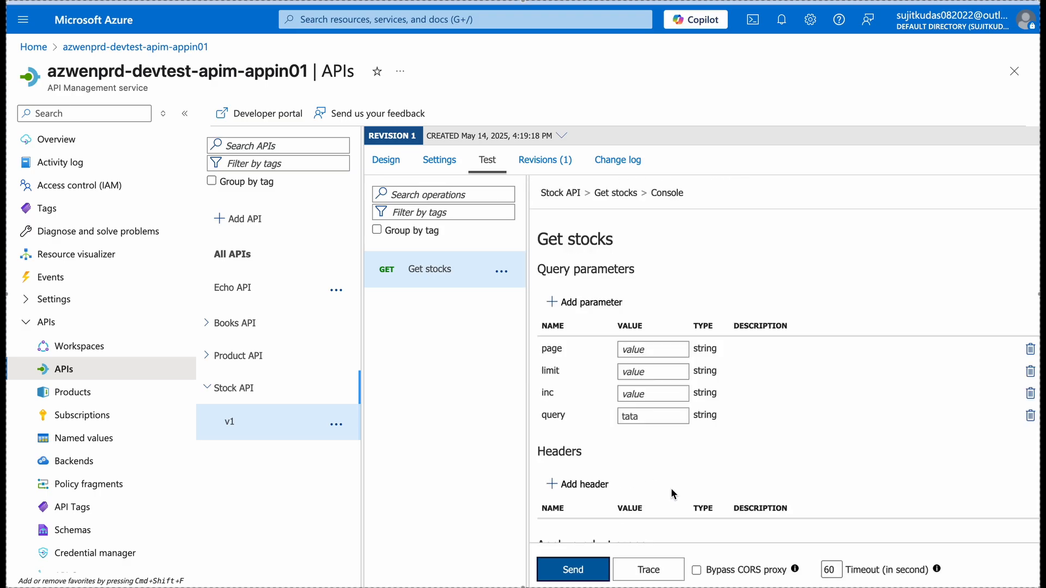
scroll(676, 493, down, 3)
scroll(671, 488, down, 10)
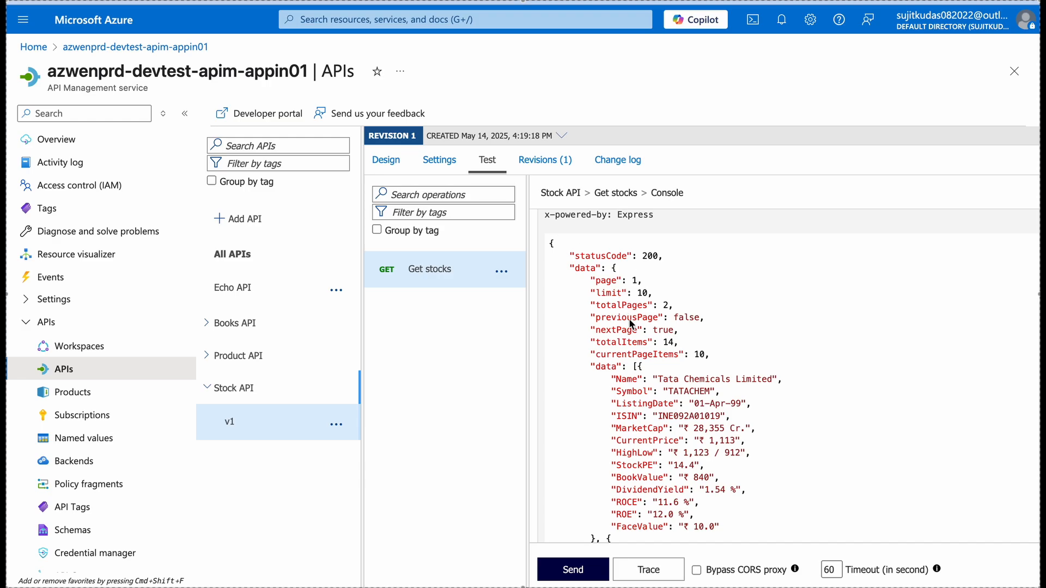
Resend the Get stocks test request with the query parameter set to "Century" and examine the returned stocks
scroll(630, 325, up, 15)
click(646, 418)
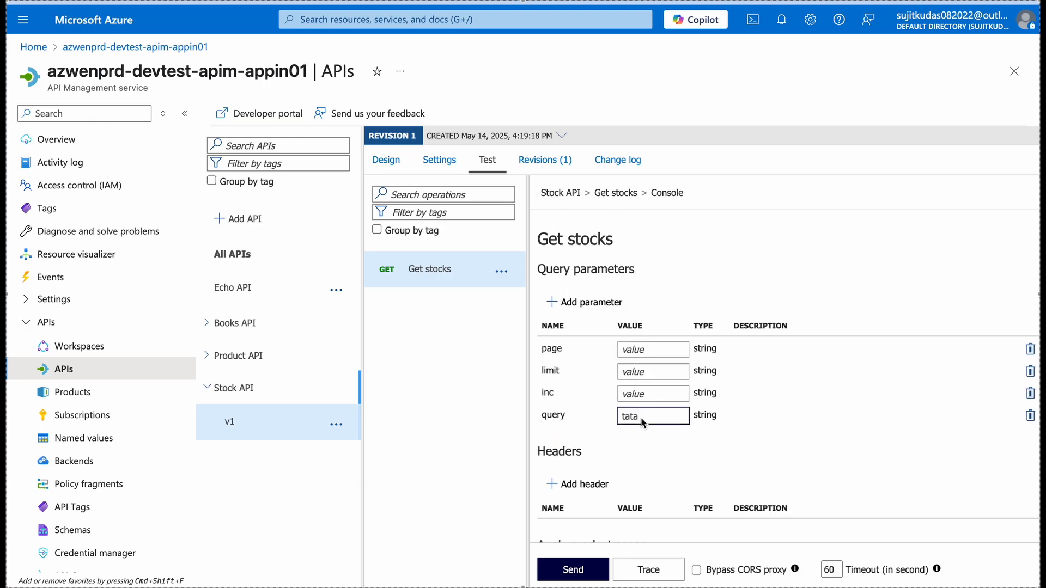
key(BackSpace)
key(BackSpace)
key(BackSpace)
key(BackSpace)
text(Century)
click(585, 572)
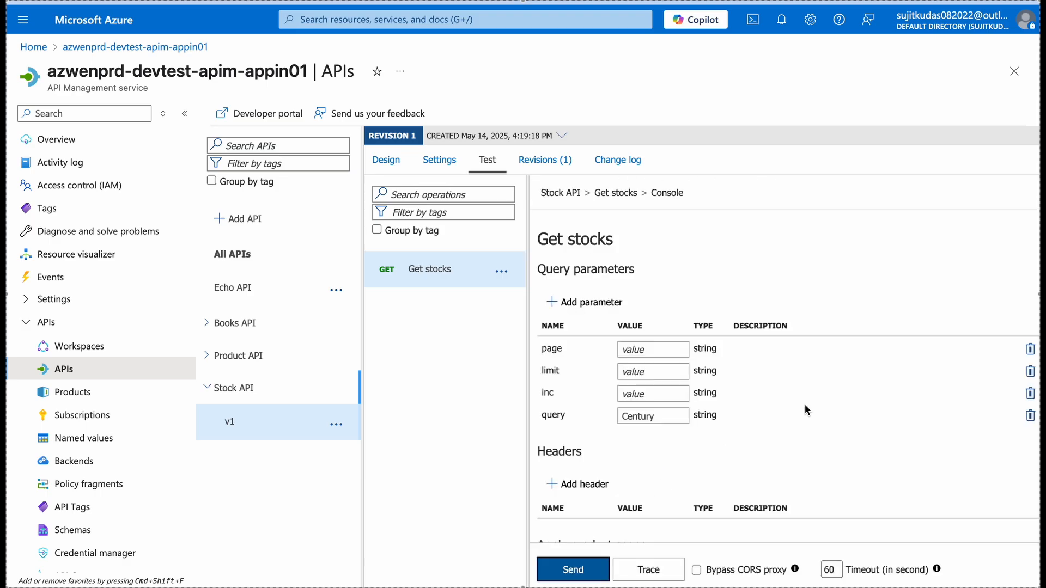
scroll(806, 409, down, 6)
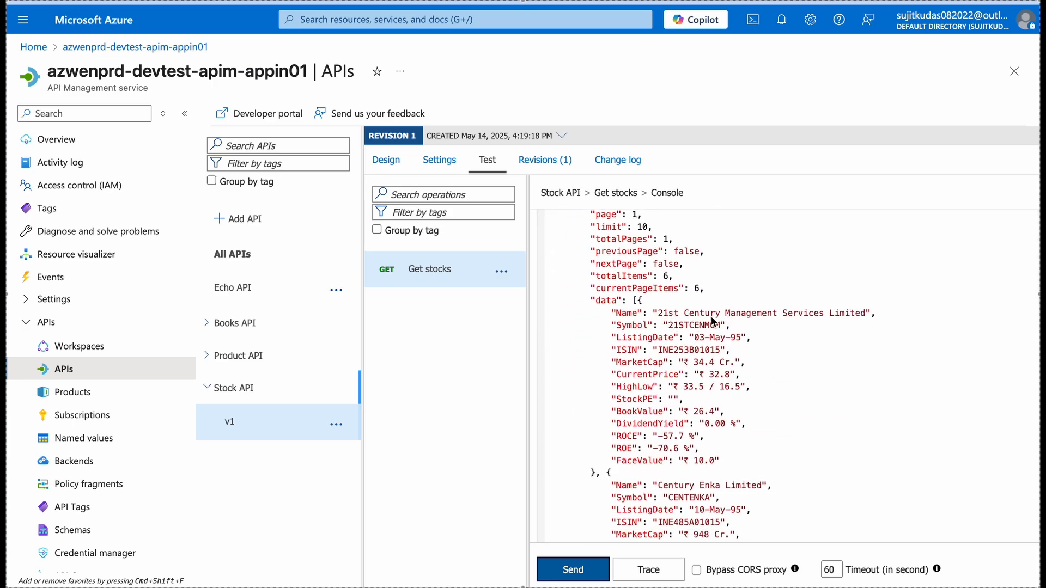
scroll(771, 345, down, 4)
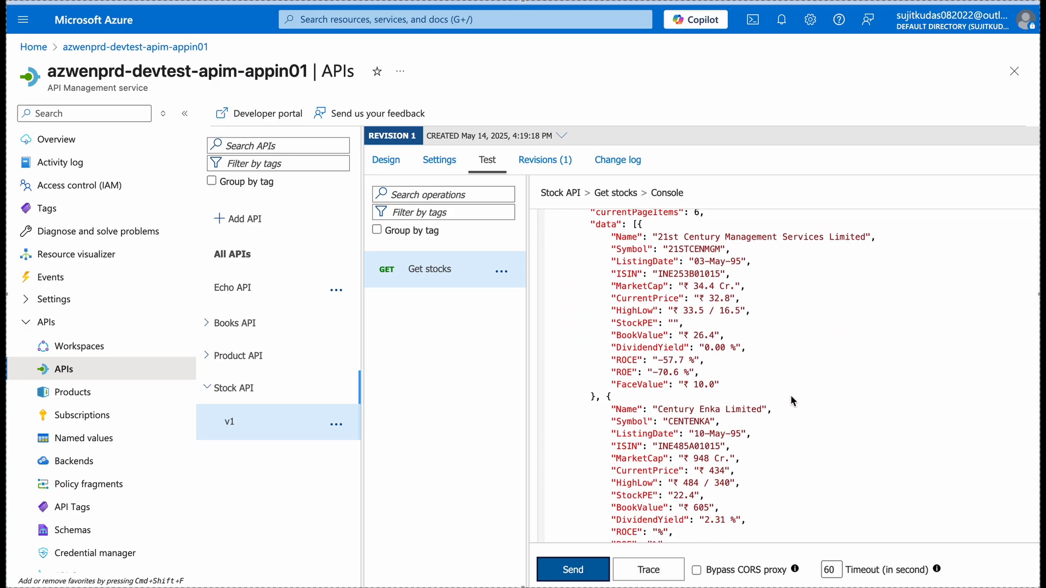
scroll(736, 469, down, 6)
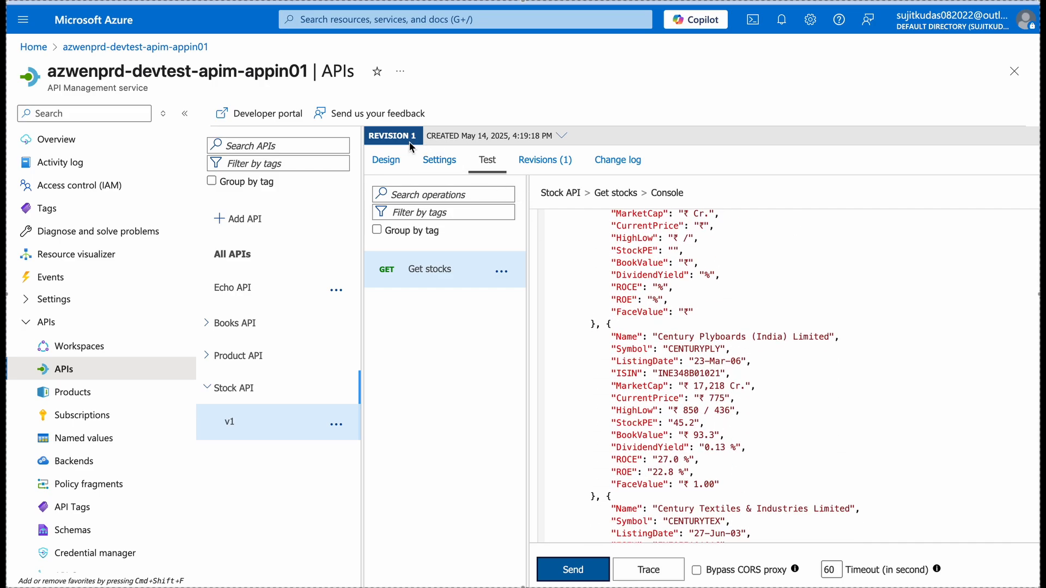
Insert a set-query-parameter policy named "query" below the base element in the inbound policy code of Get stocks
scroll(672, 342, up, 15)
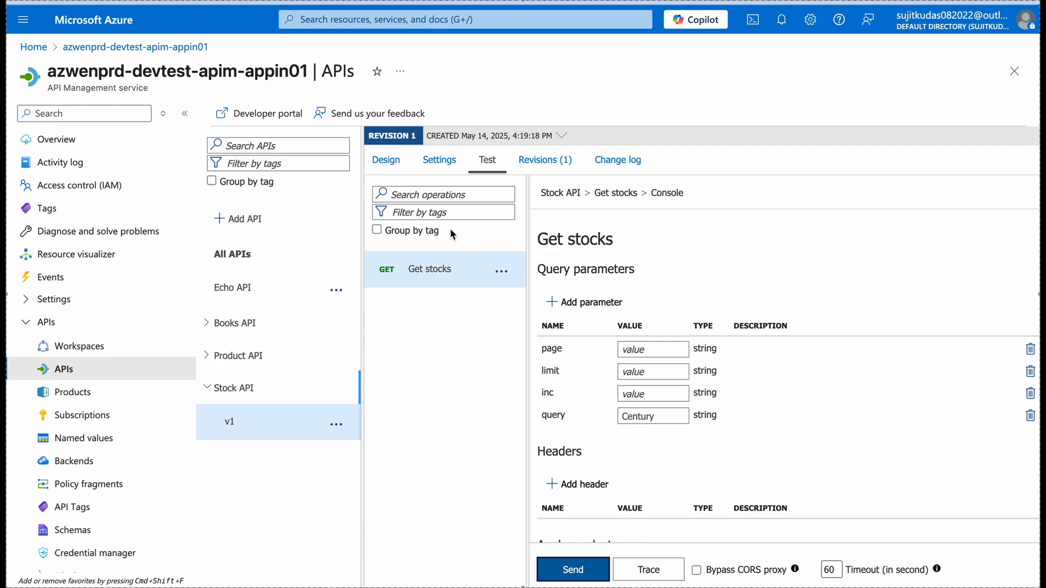
click(387, 161)
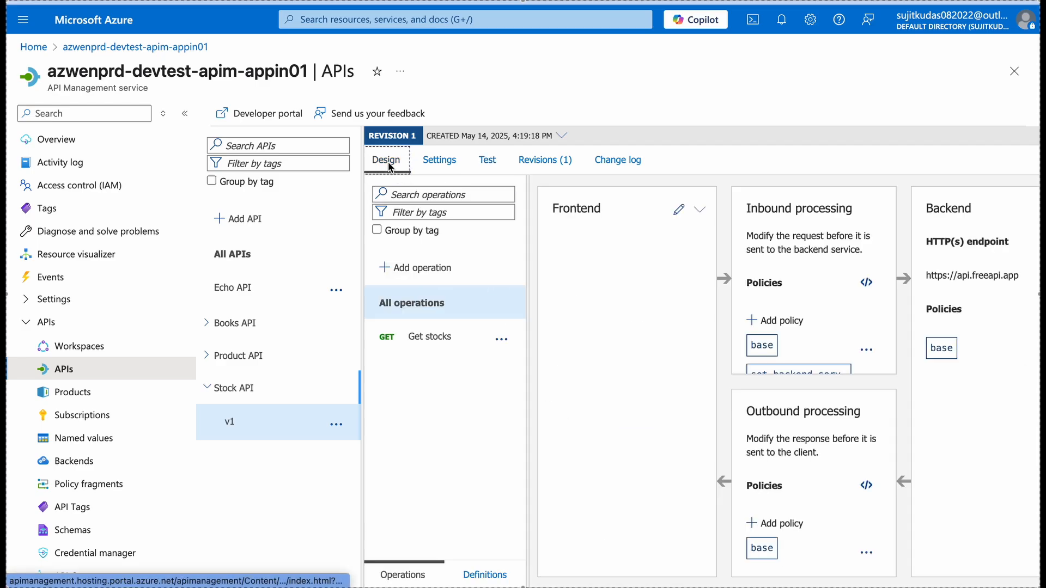
click(437, 338)
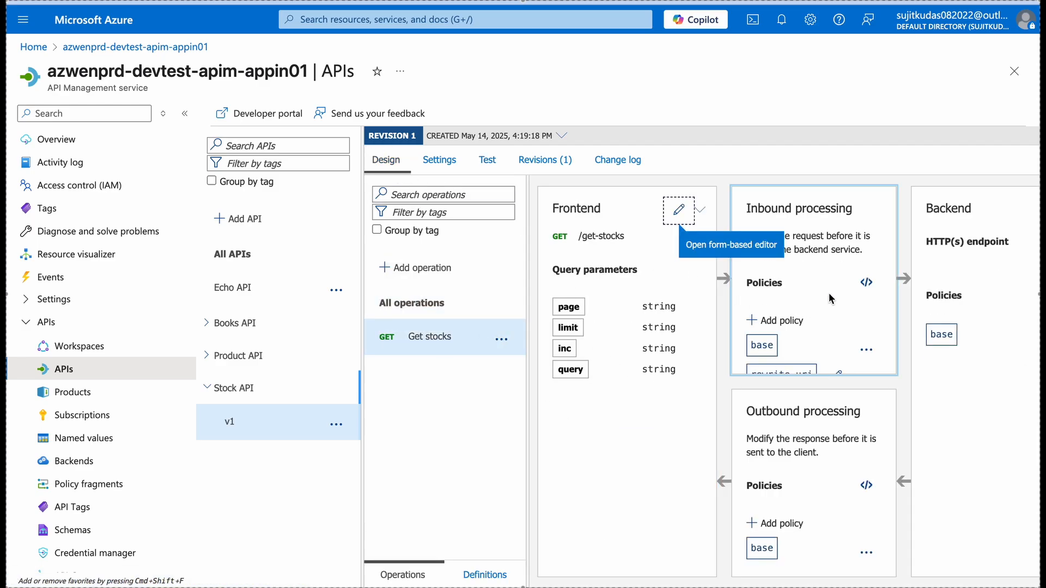
click(866, 282)
click(665, 326)
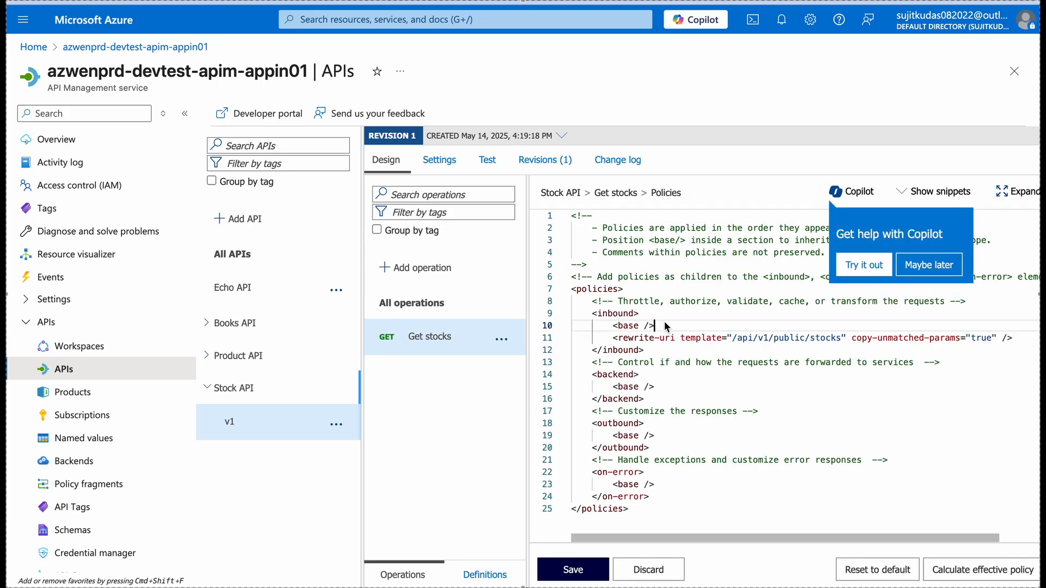
key(Return)
text(quer)
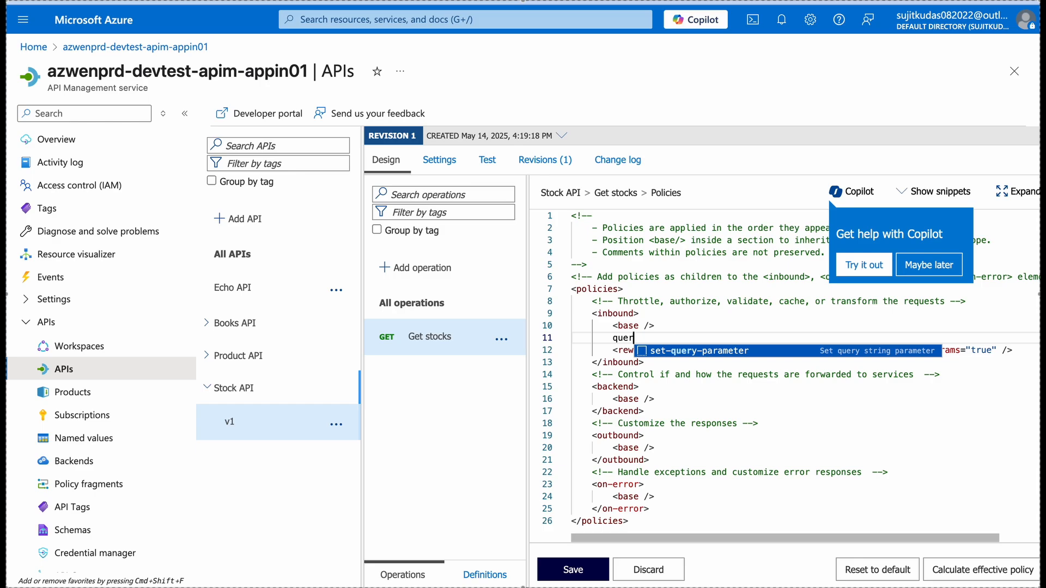
key(Return)
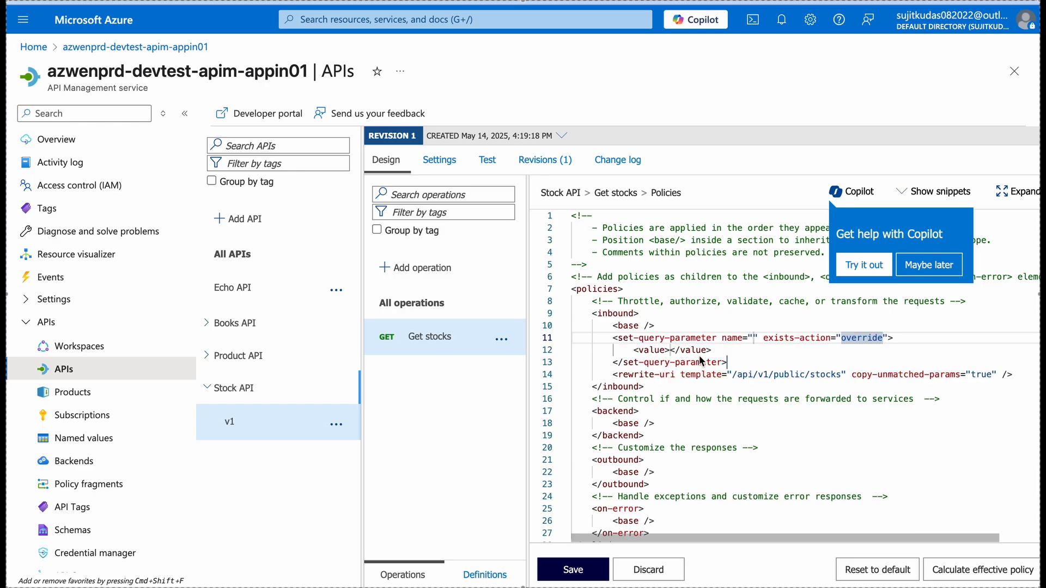
text(quer)
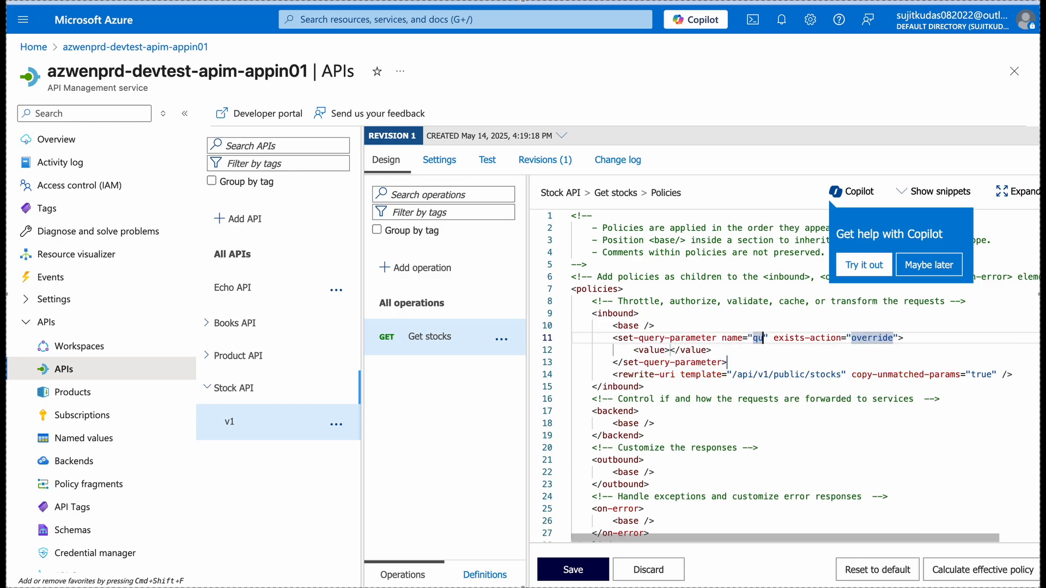
text(y)
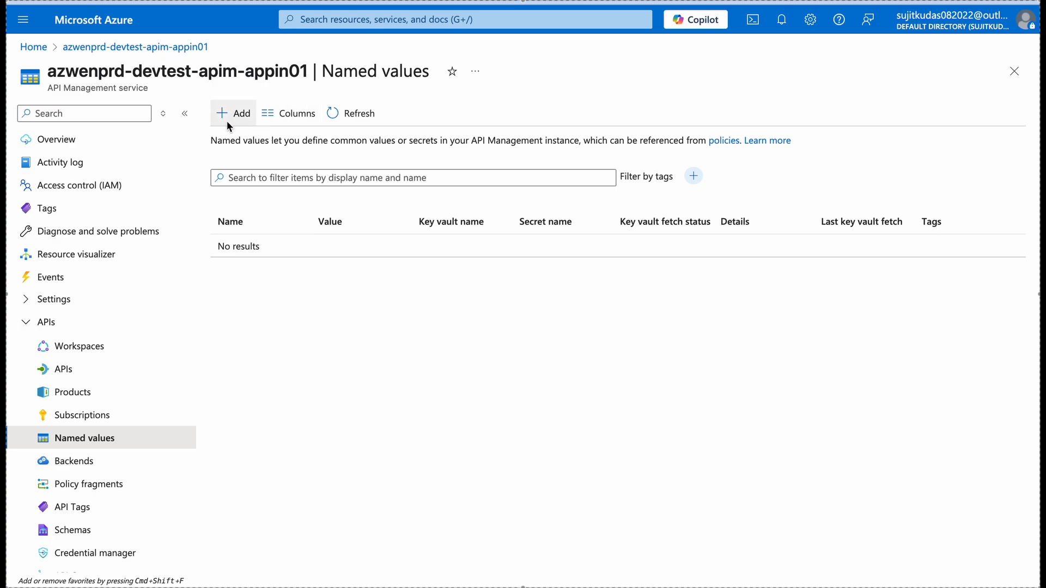
Start a new named value for the API Management service with "tataStocks" as both name and display name
click(227, 126)
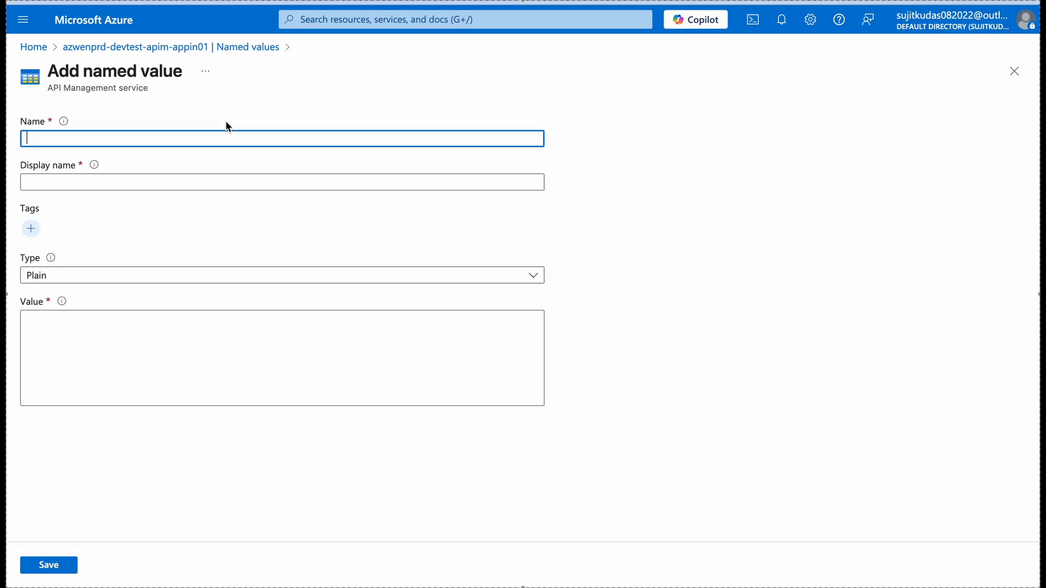
click(164, 143)
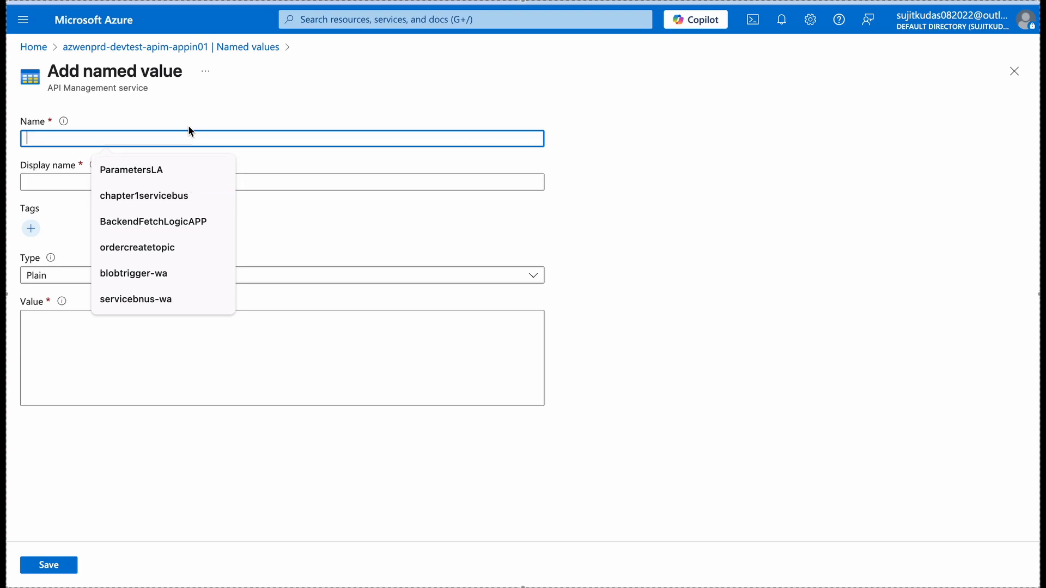
text(tata)
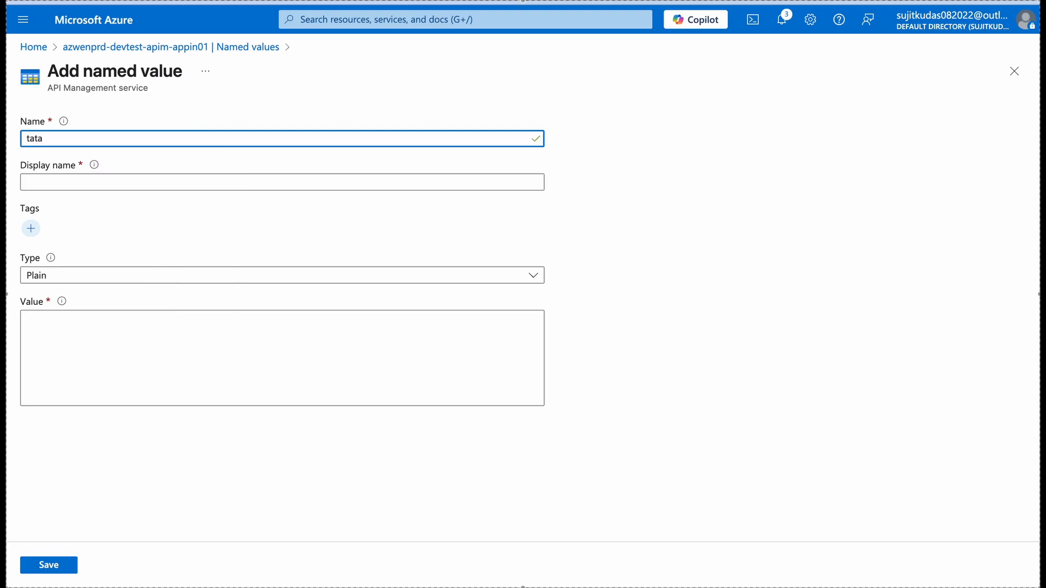
text(Stocks)
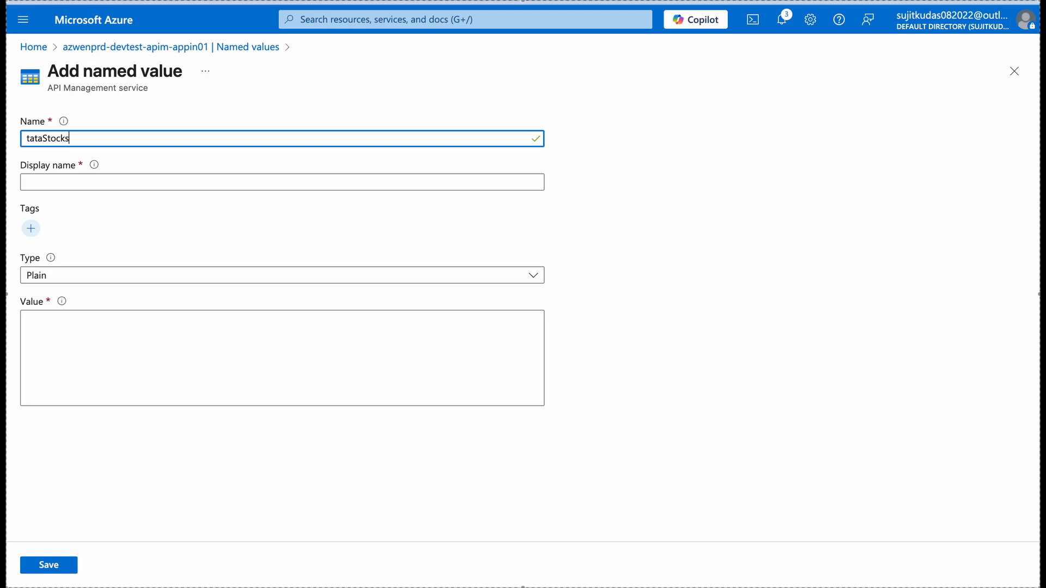
double_click(64, 139)
key(ctrl+c)
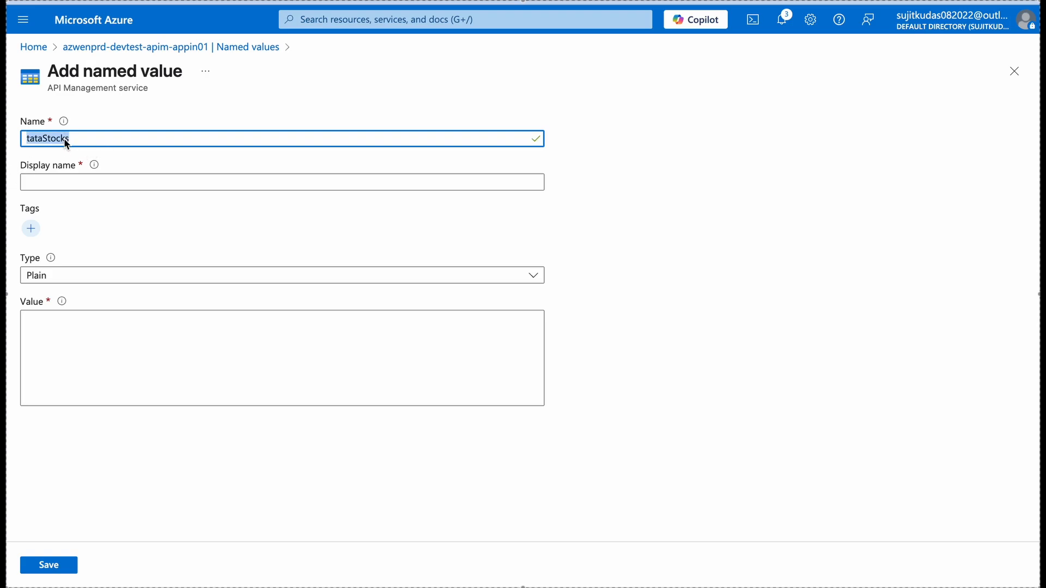
click(67, 182)
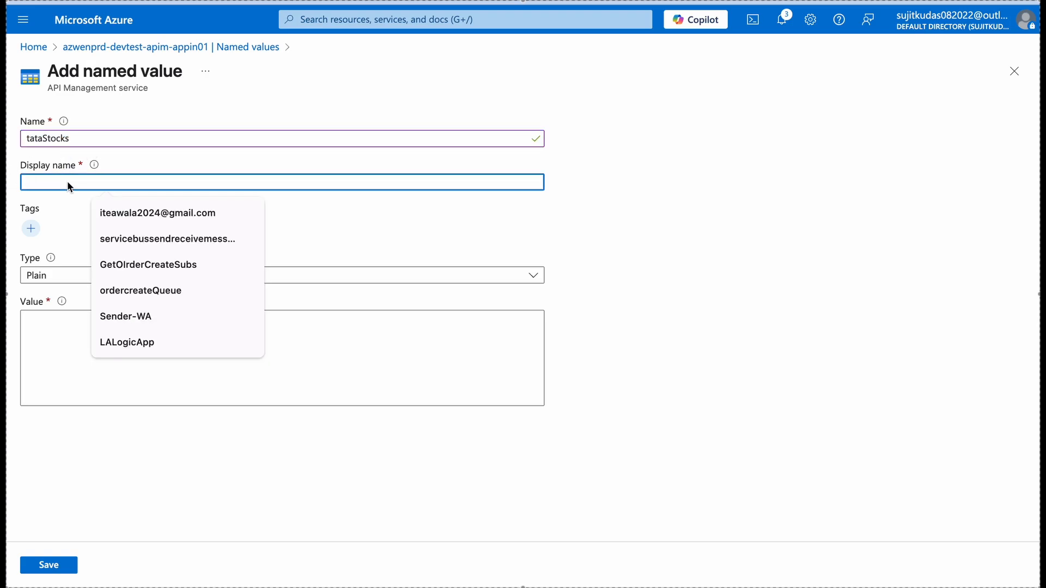
key(ctrl+v)
Set the named value's type to Key vault and keep System assigned identity as its client identity
click(89, 276)
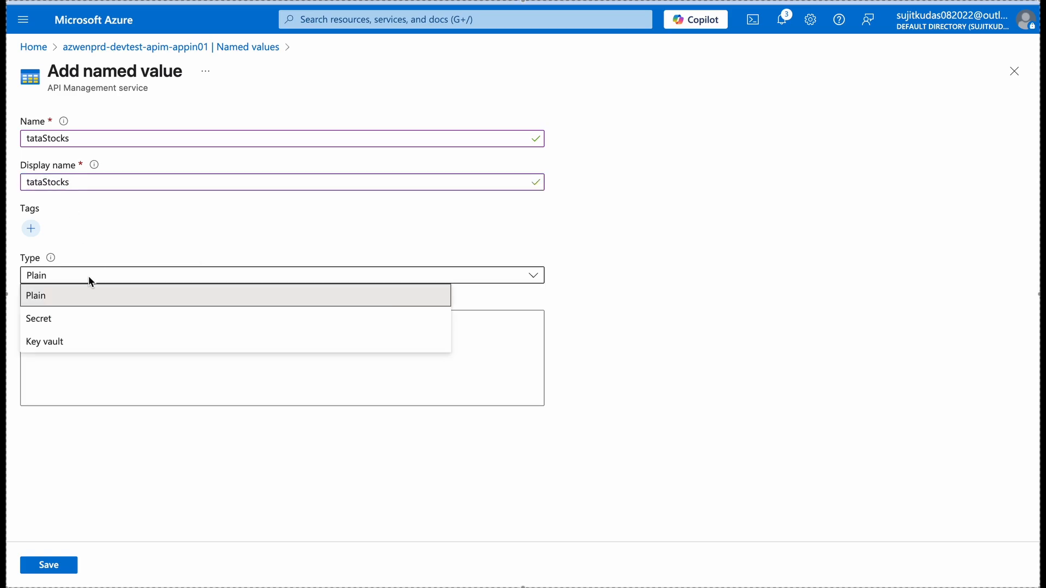
click(90, 343)
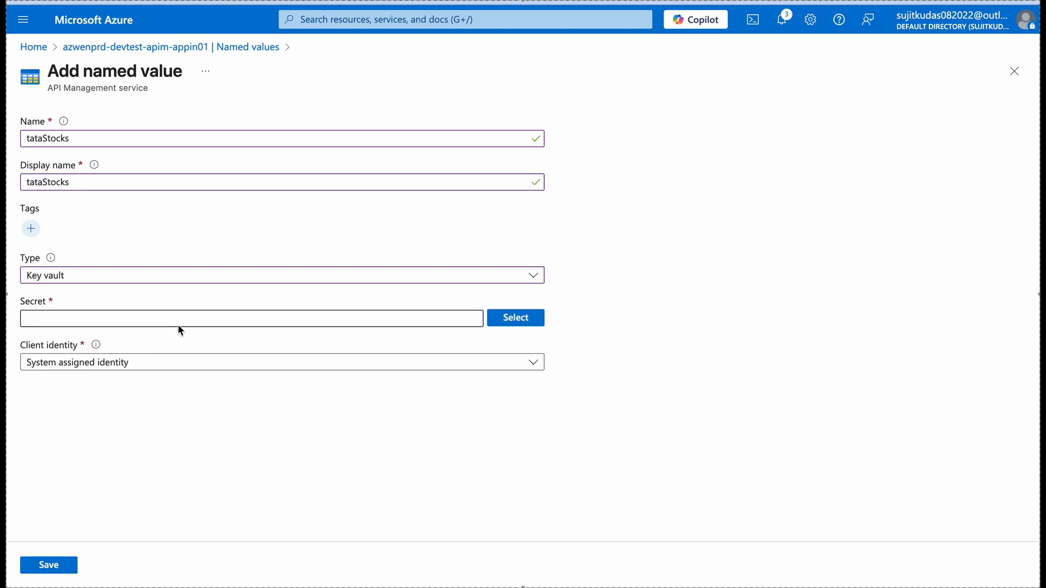
click(102, 364)
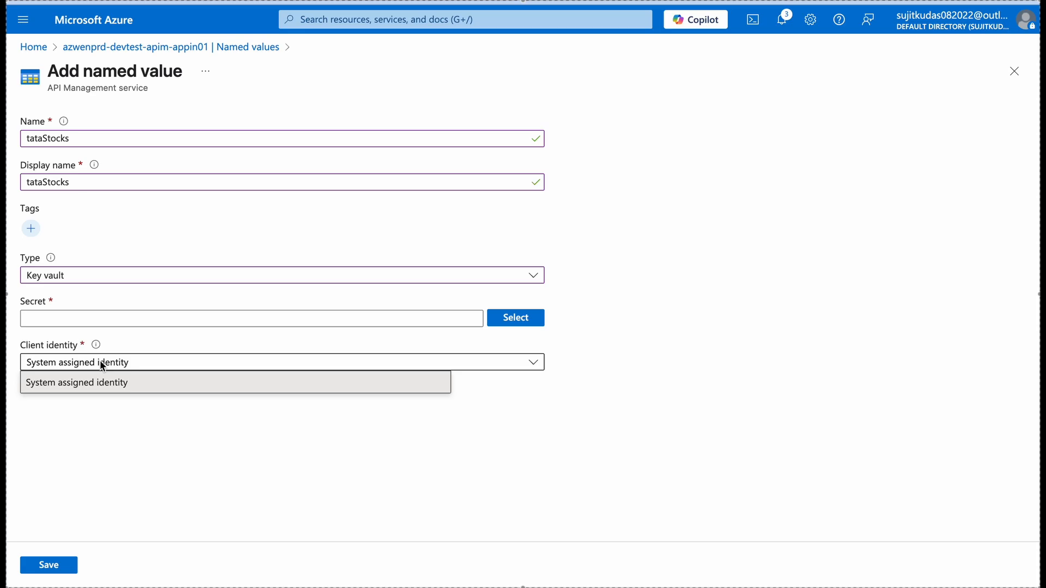
double_click(102, 364)
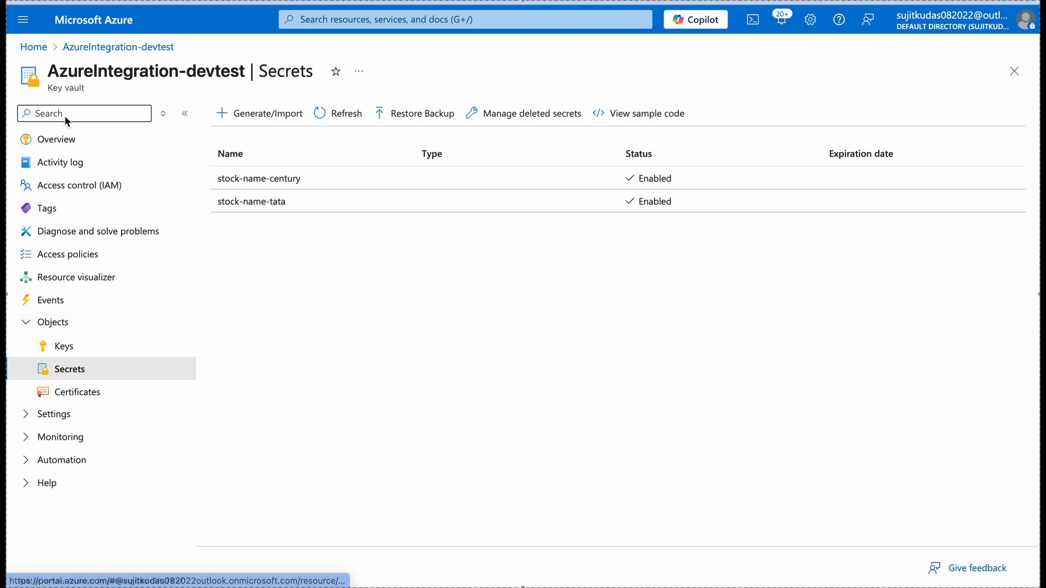
Start a role assignment in the AzureIntegration-devtest key vault's access control and choose the Key Vault Reader role
click(71, 186)
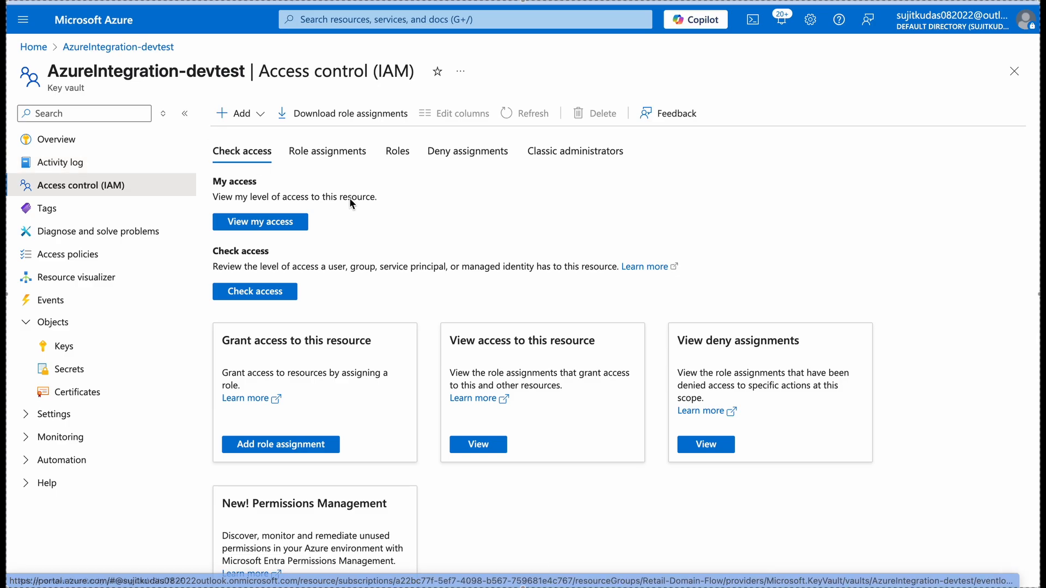
click(322, 151)
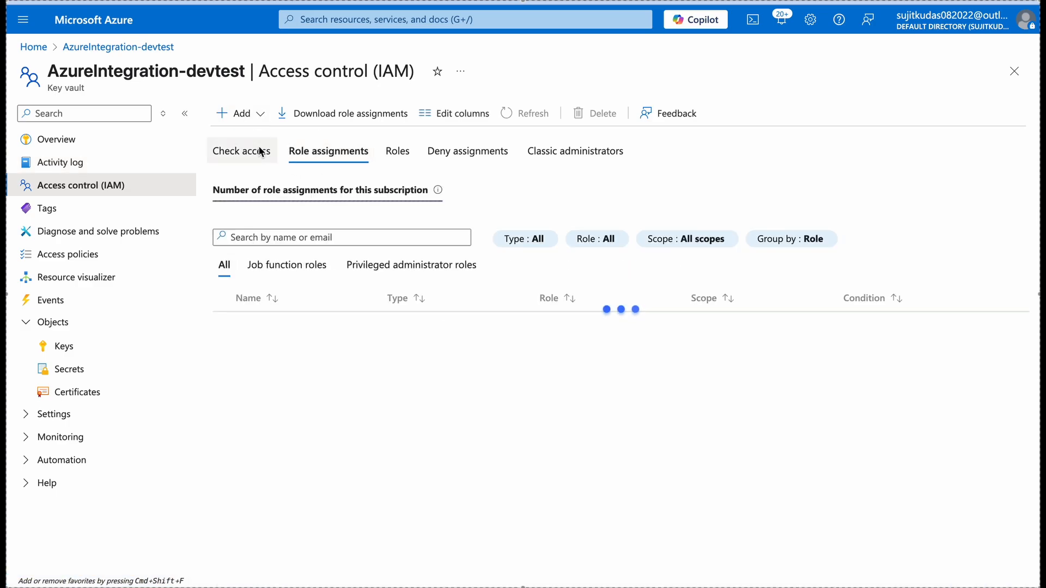
click(244, 113)
click(247, 138)
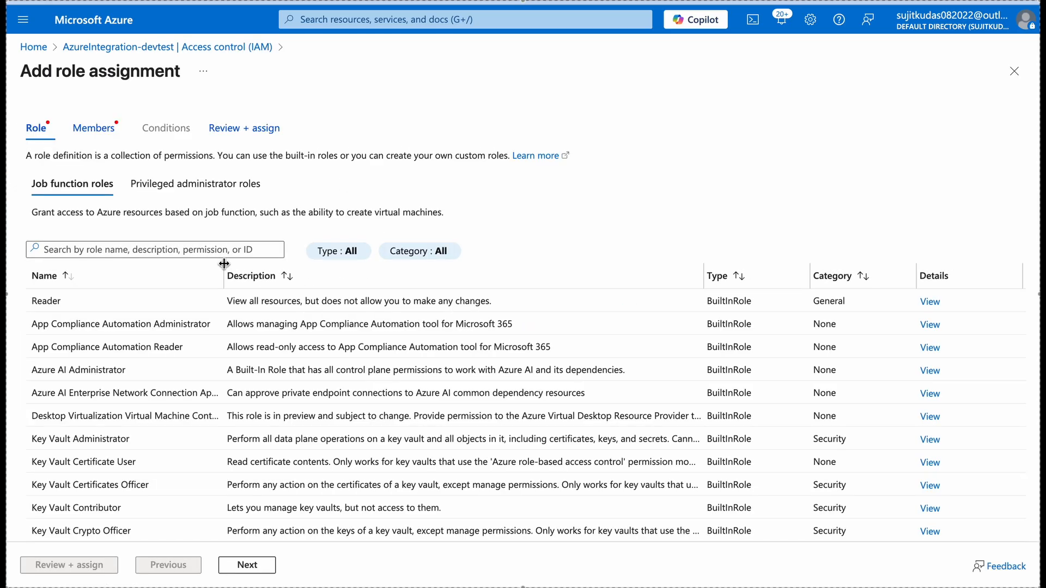
click(95, 128)
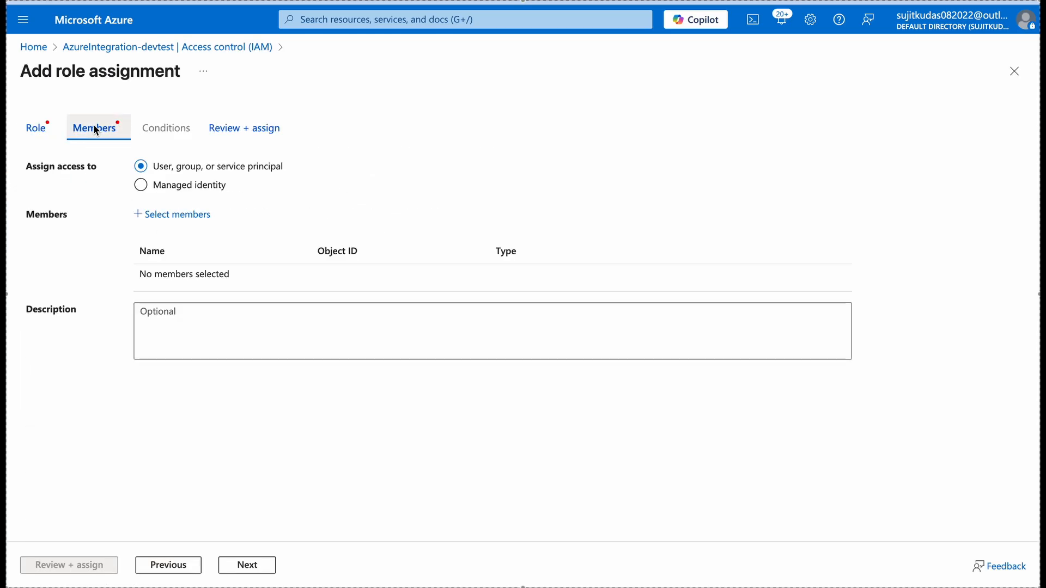
click(35, 128)
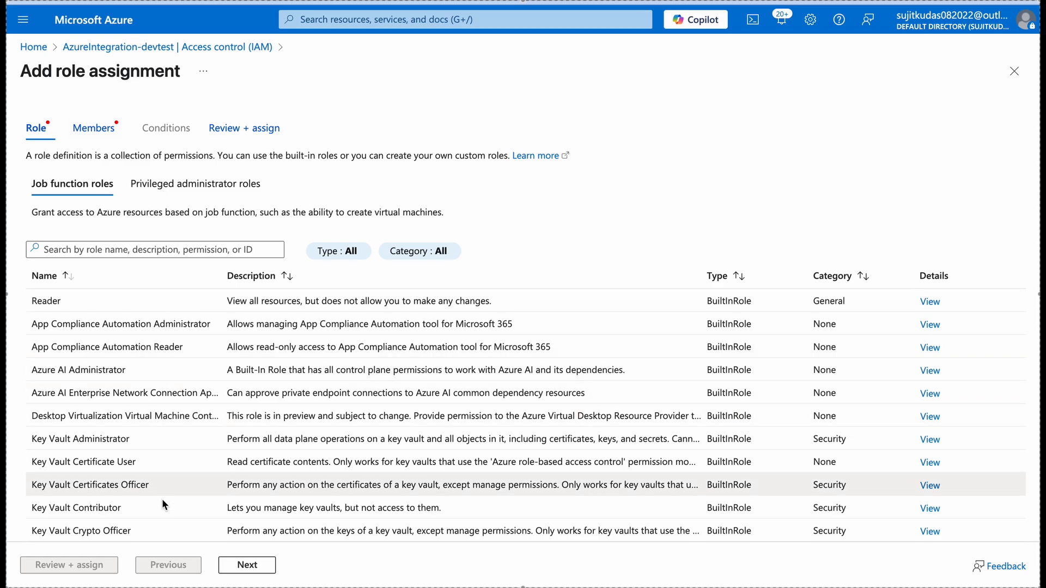
scroll(162, 490, down, 3)
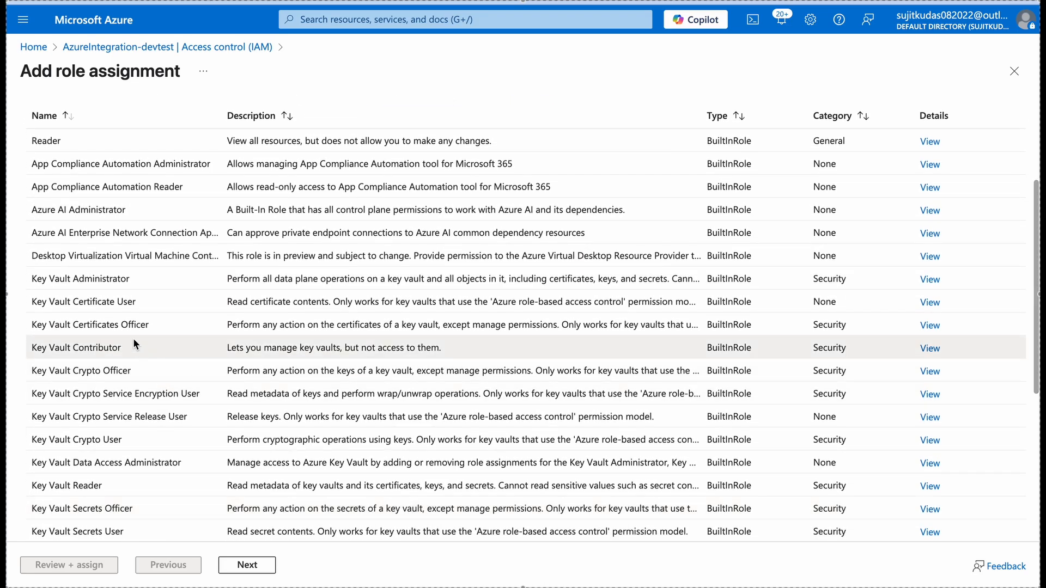
click(115, 280)
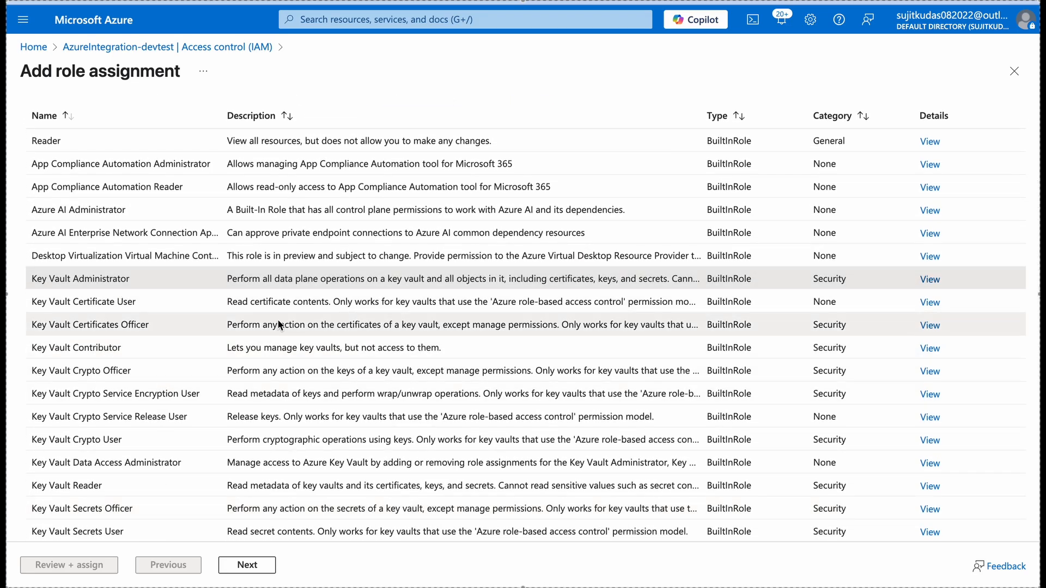
click(78, 489)
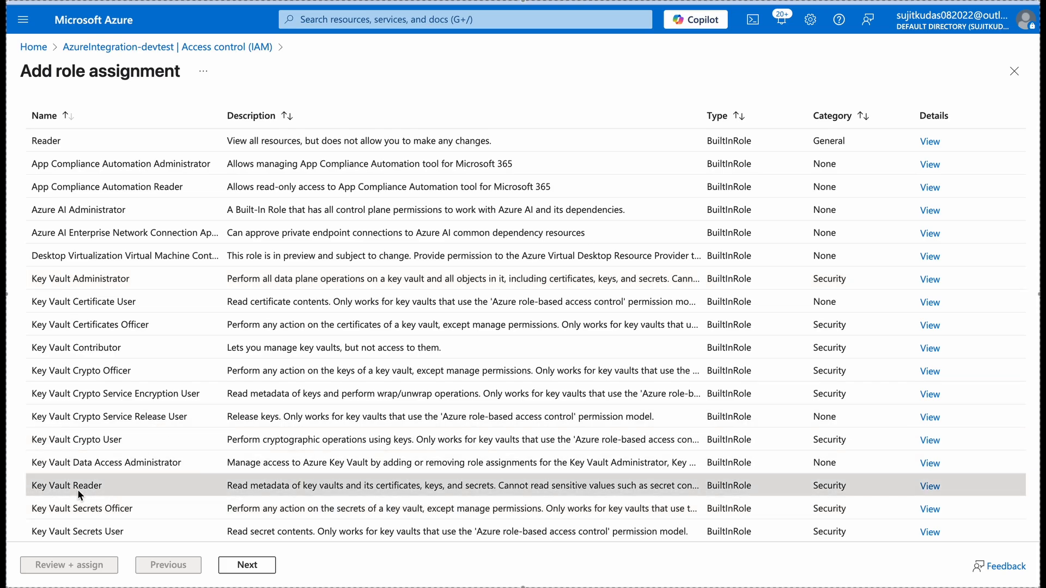
click(246, 564)
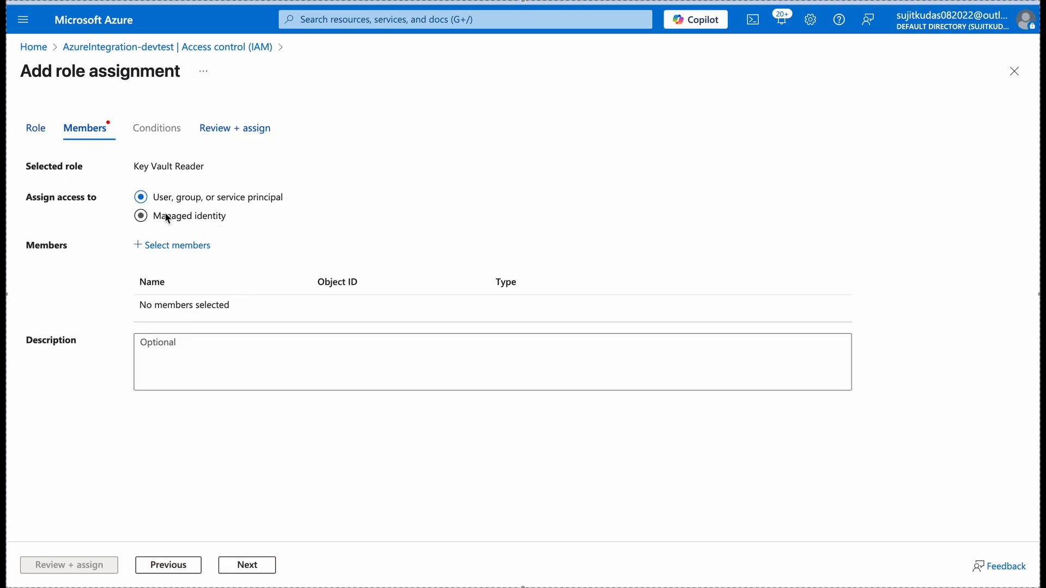
Assign the role to the API Management service managed identity azwenprd-devtest-apim-appin01 and submit the assignment
click(175, 245)
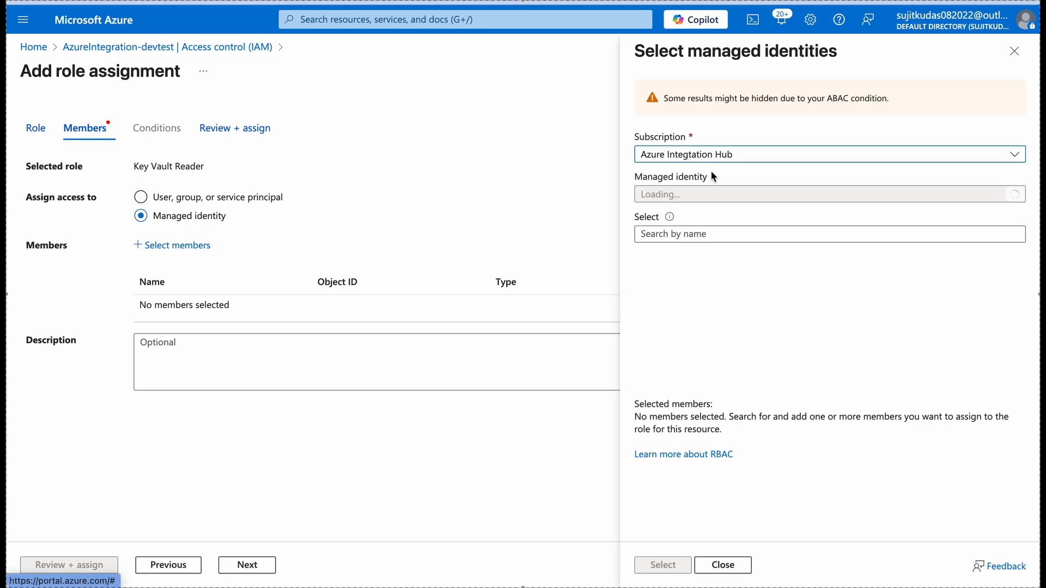
click(1015, 195)
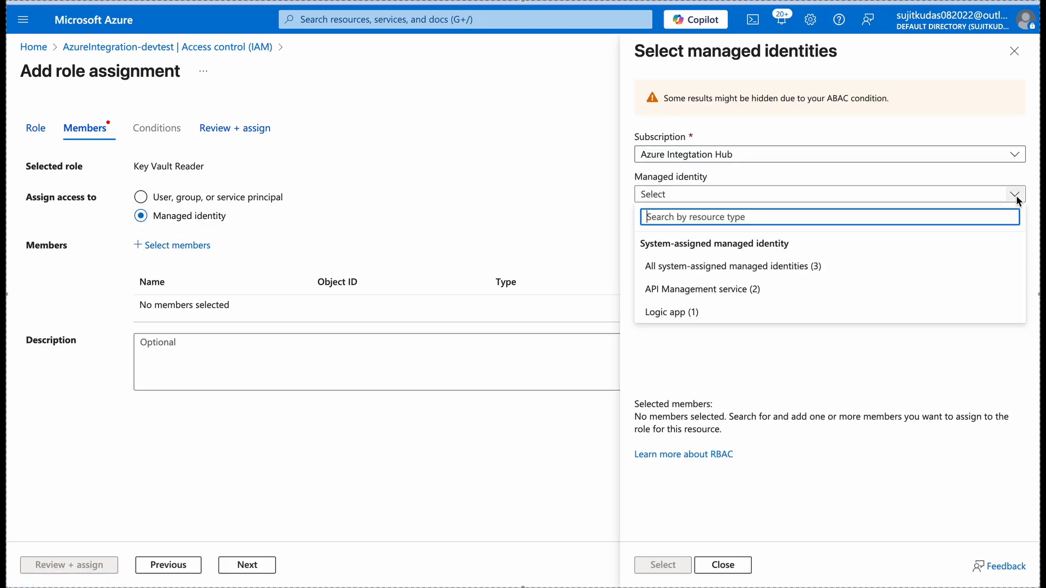
click(729, 289)
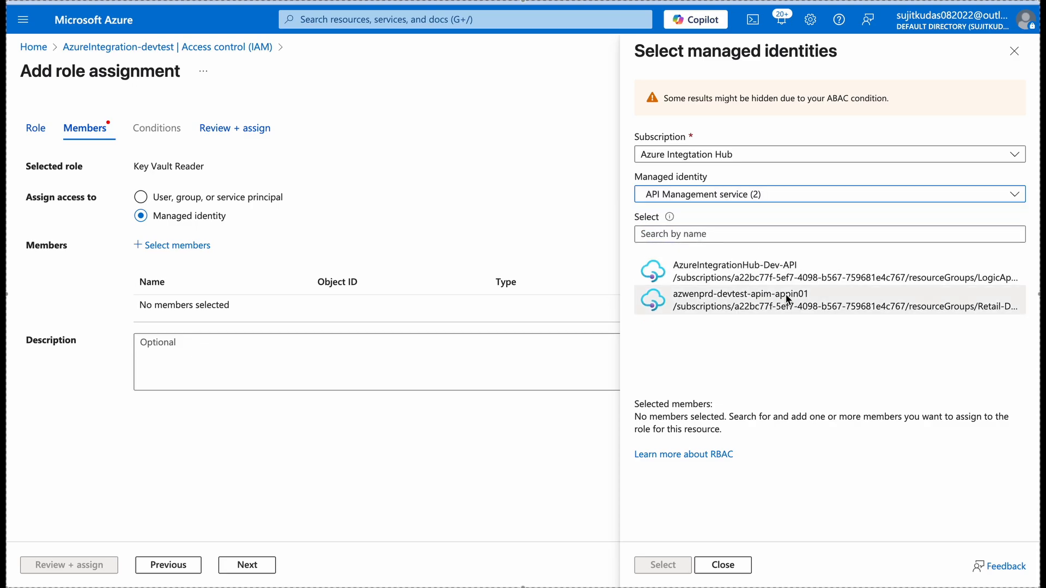
click(828, 298)
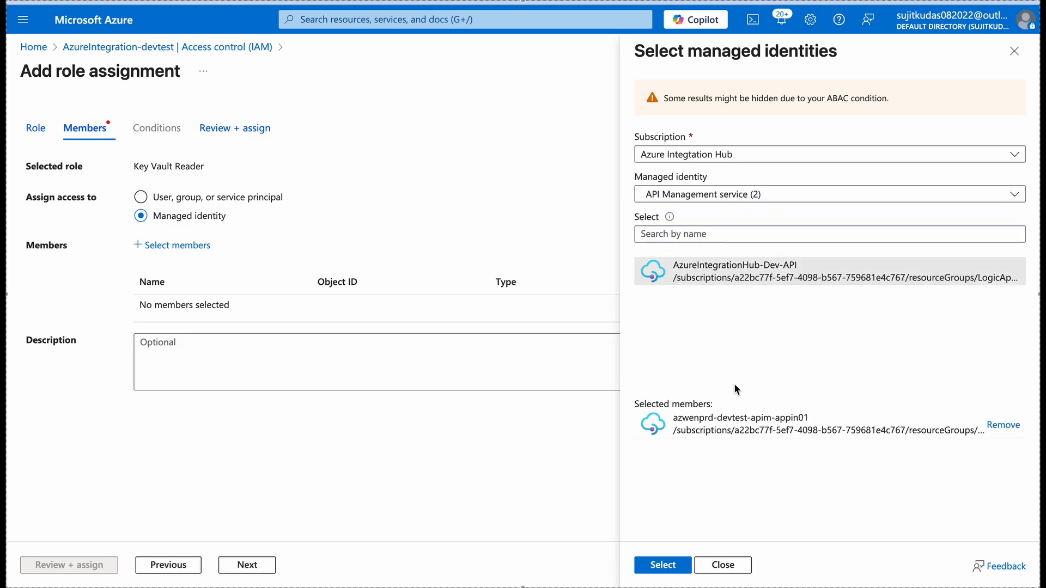
click(664, 565)
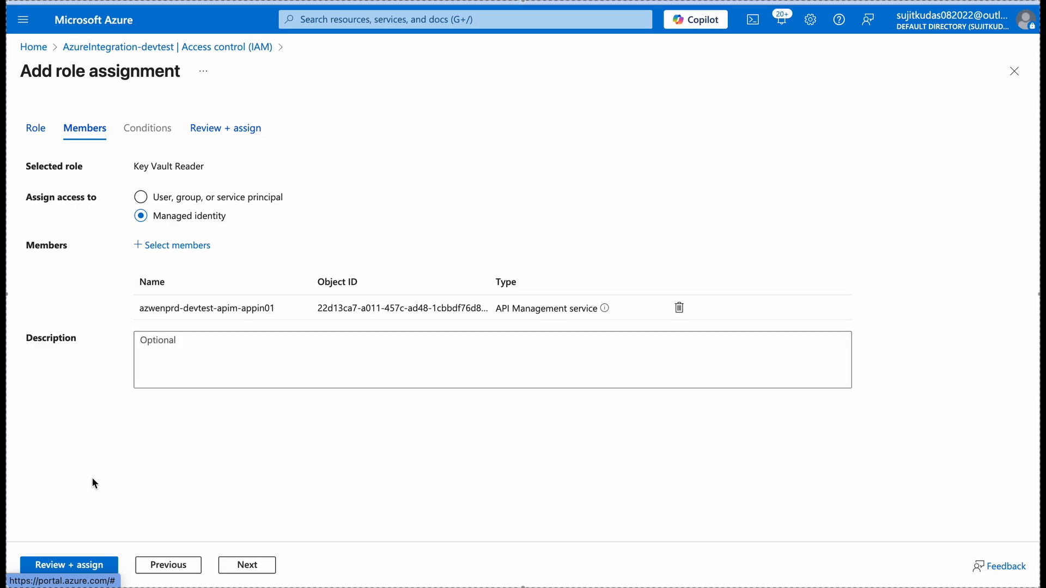
click(87, 566)
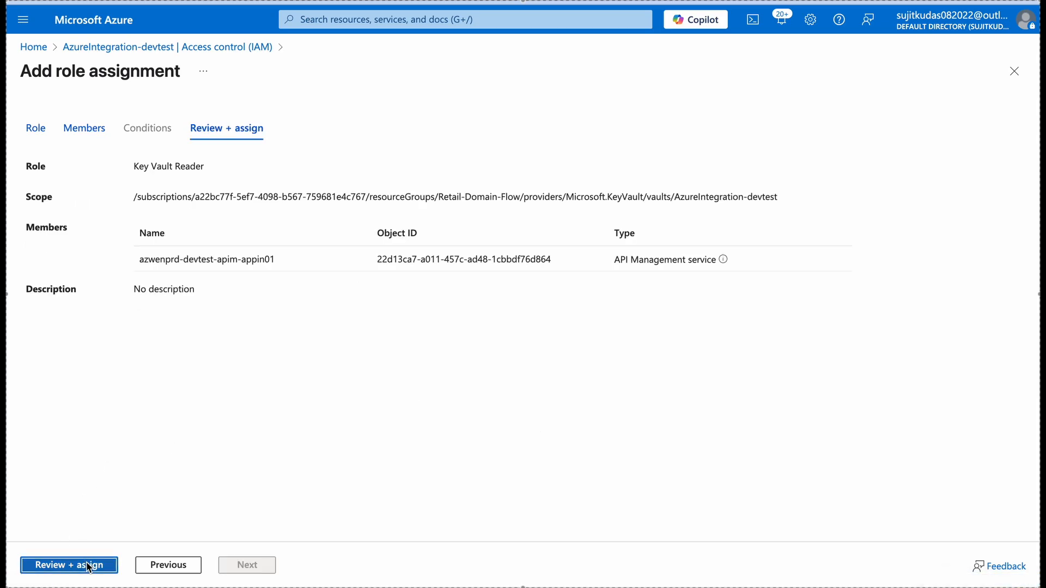
click(89, 567)
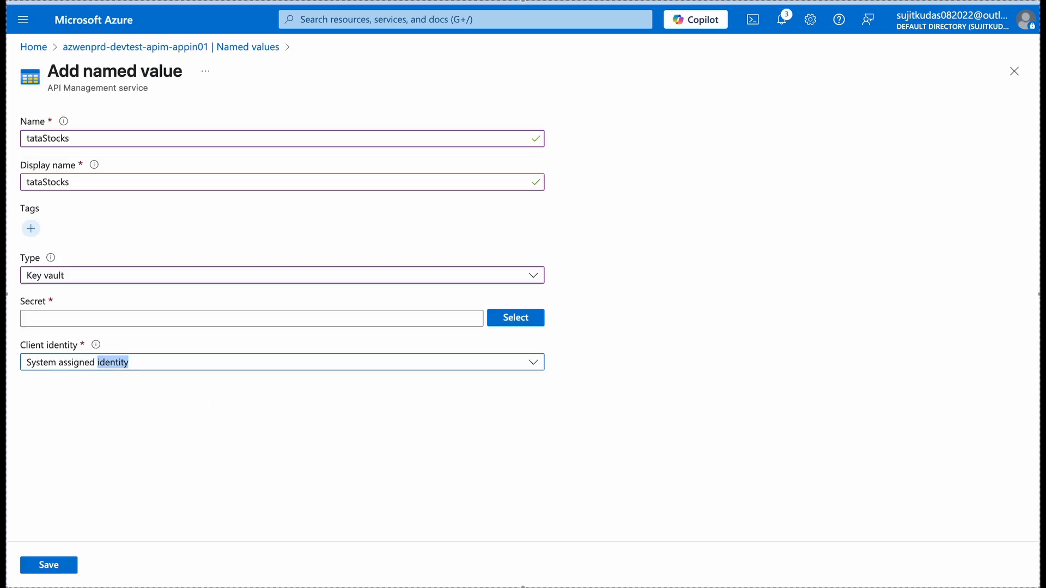
Link the tataStocks named value to the secret stock-name-tata from the AzureIntegration-devtest key vault
click(516, 318)
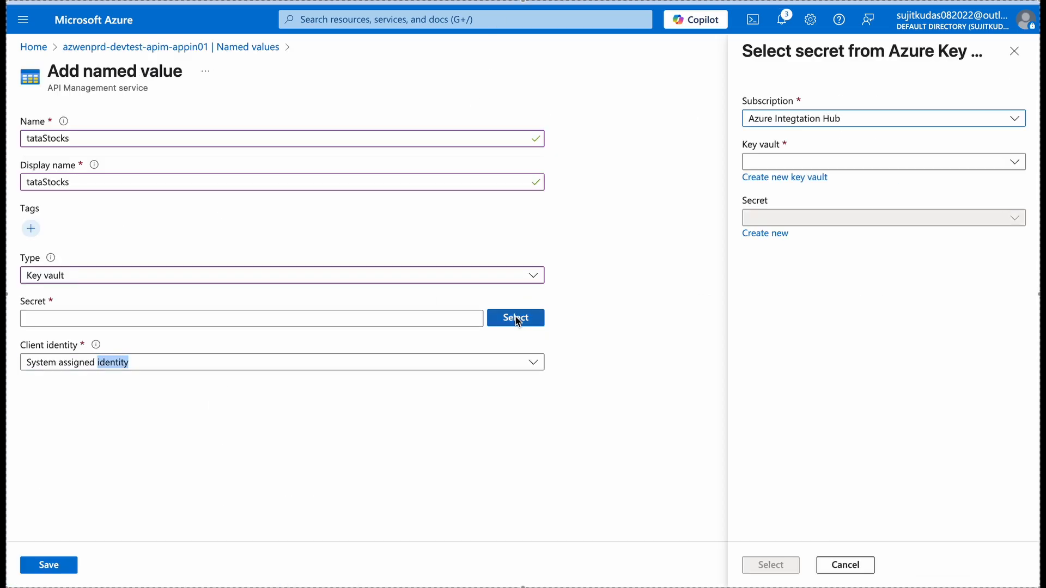
click(883, 162)
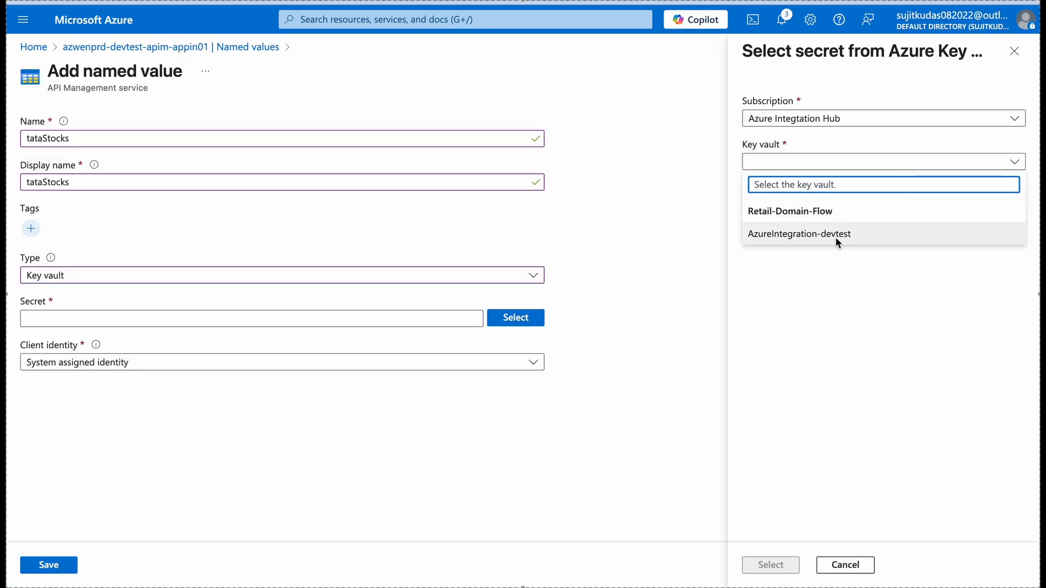
click(835, 236)
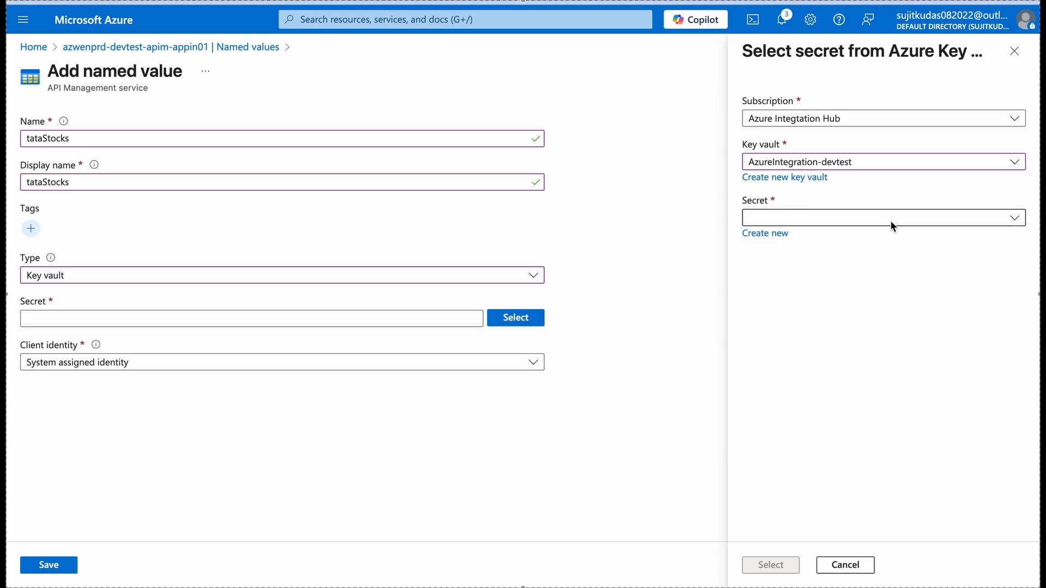
click(890, 220)
click(773, 290)
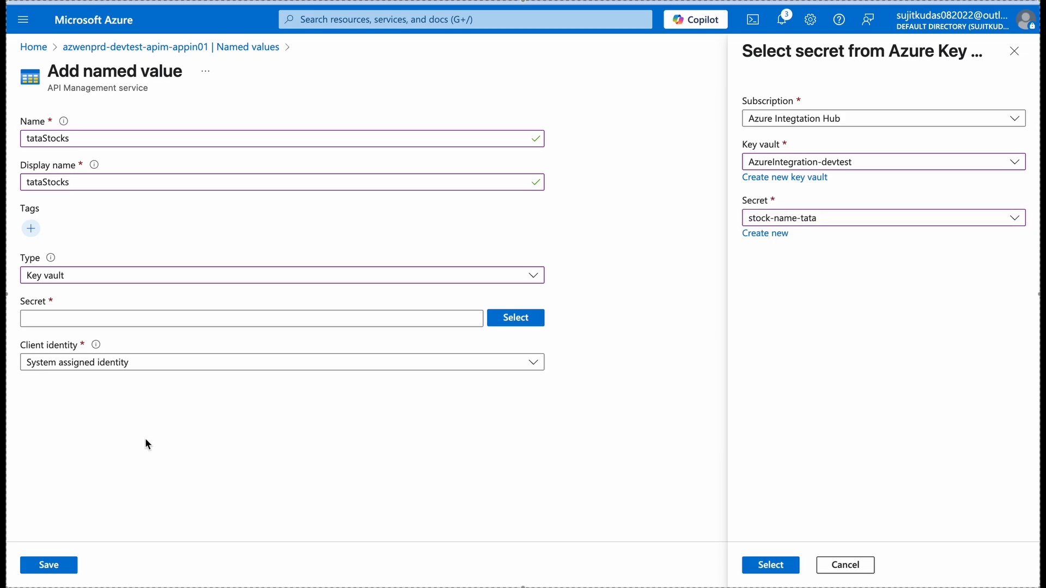
click(48, 565)
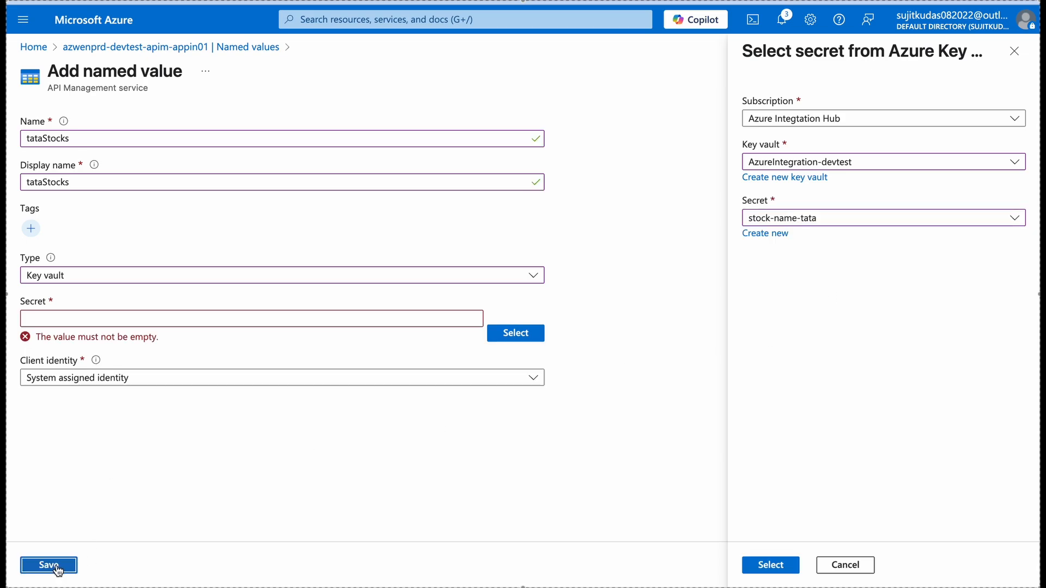
click(770, 565)
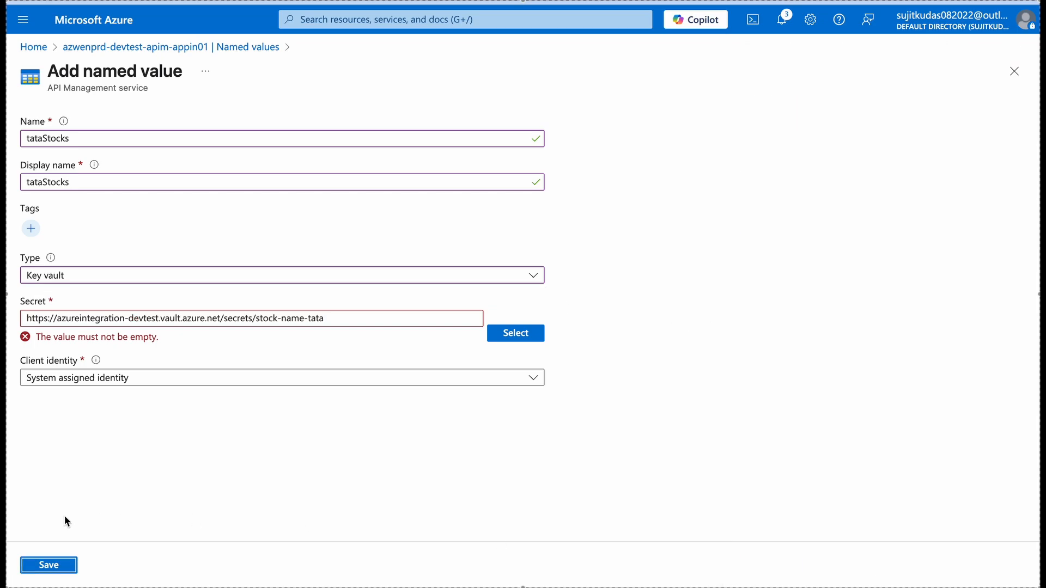
Save the tataStocks named value and refresh the list of named values
click(38, 571)
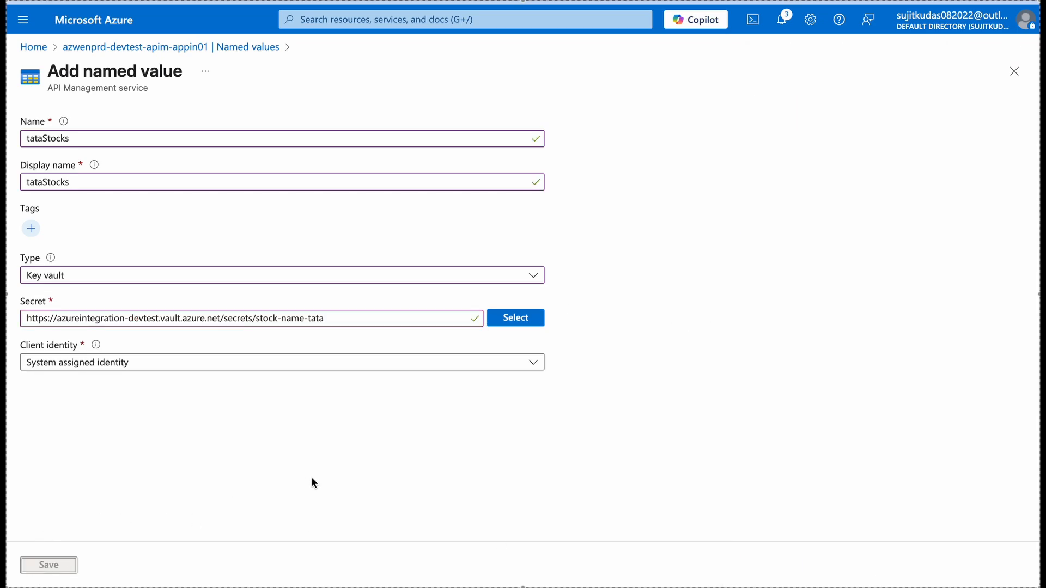
click(63, 224)
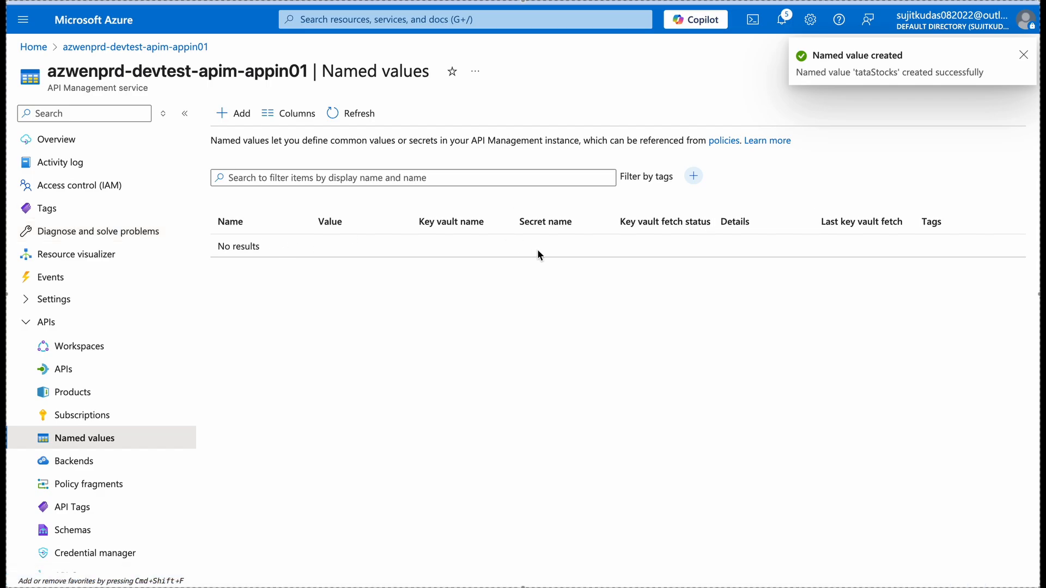
click(334, 117)
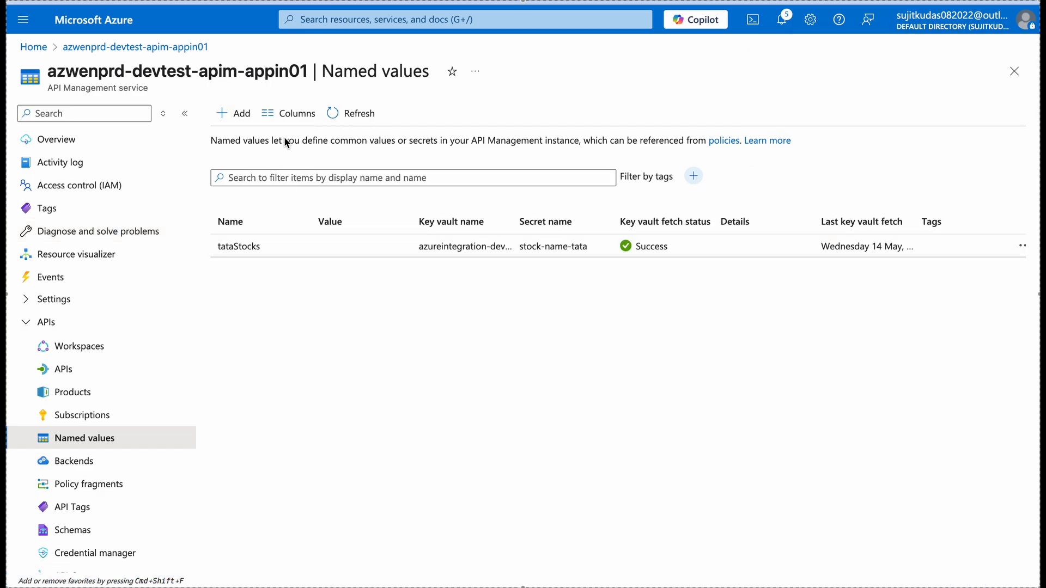
Start another named value for the API Management service with "CenturyStocks" as both name and display name
click(241, 118)
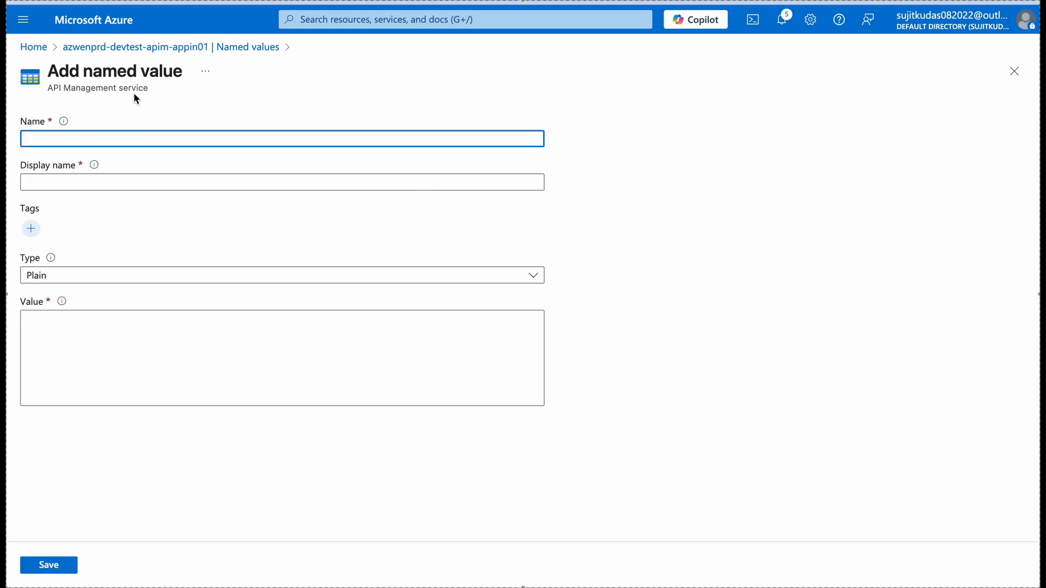
click(80, 142)
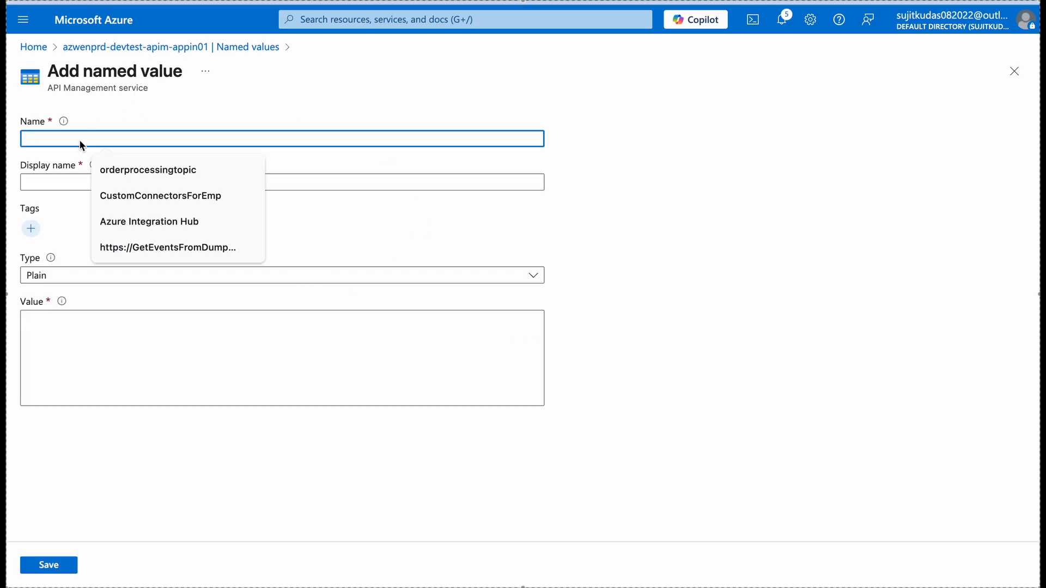
text(Century)
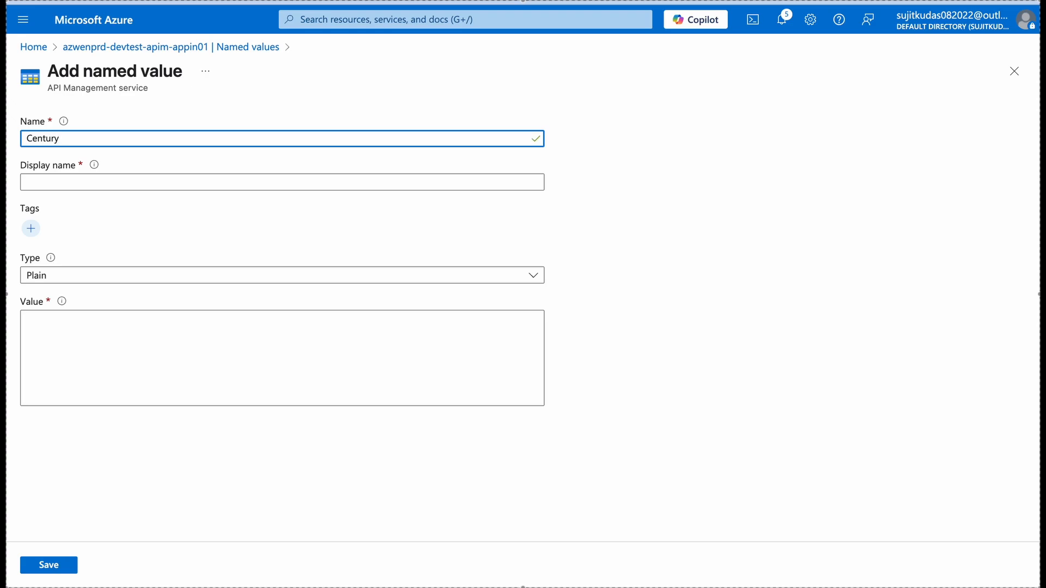
text(Stocks)
double_click(92, 139)
key(ctrl+c)
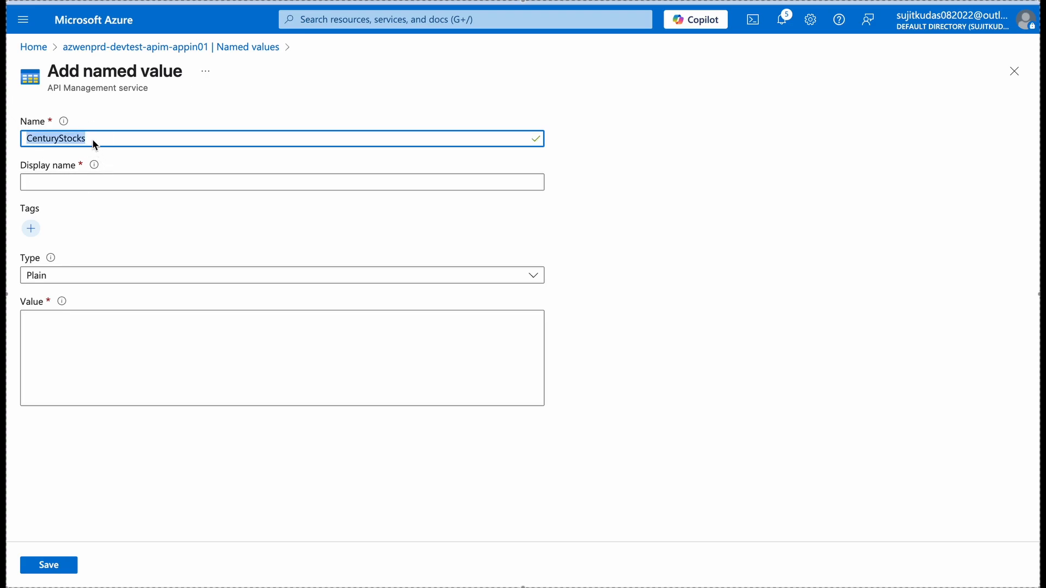
click(96, 183)
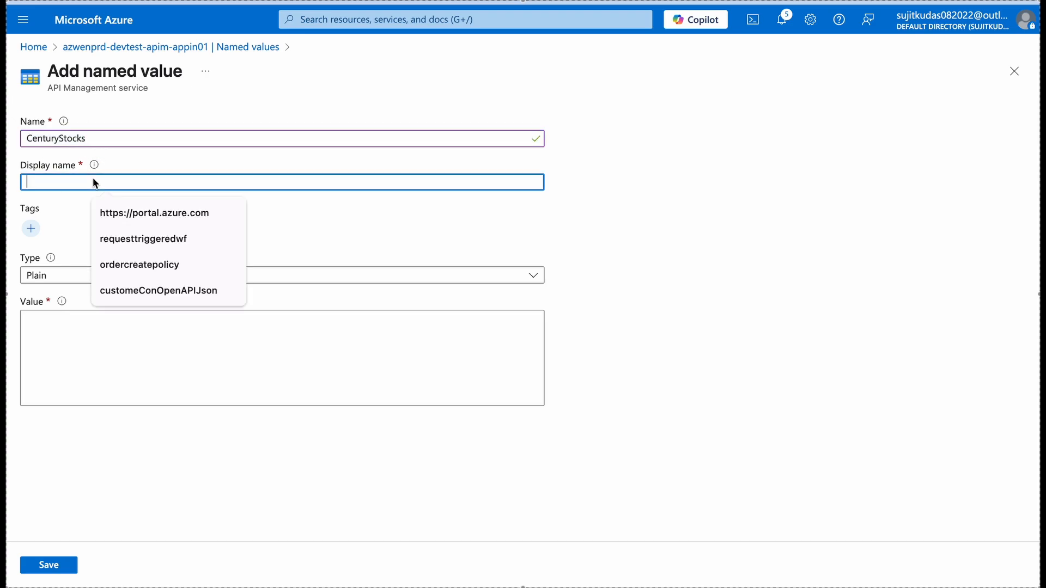
key(ctrl+v)
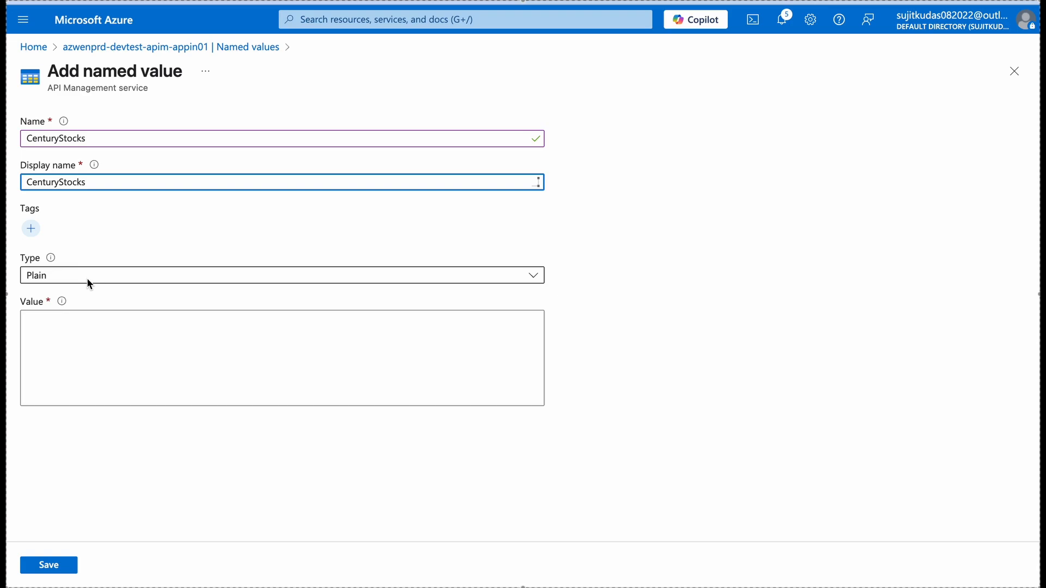
Link the CenturyStocks named value to the secret stock-name-century from the AzureIntegration-devtest key vault and save it
click(70, 280)
click(77, 341)
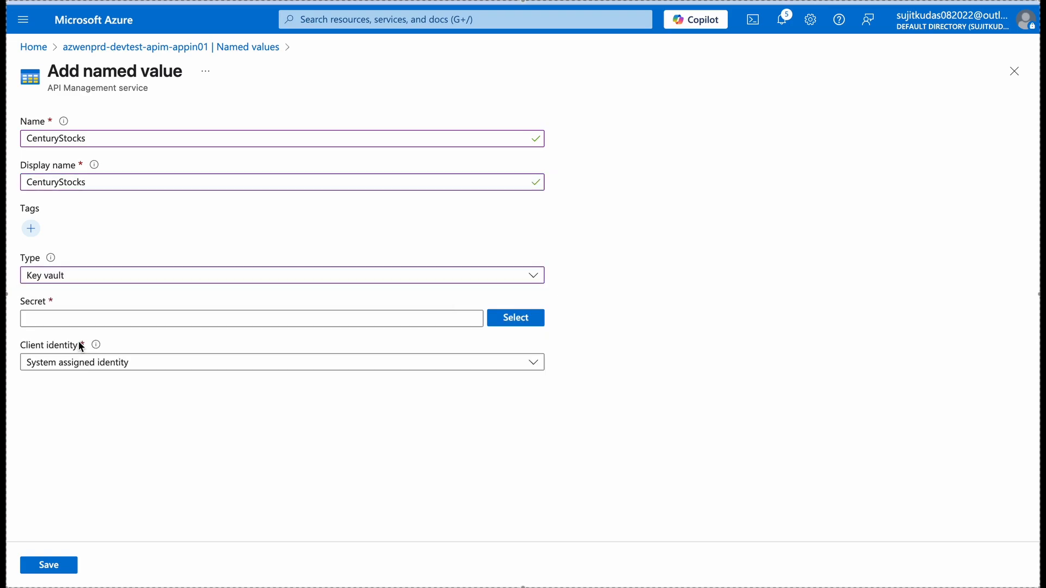
click(516, 321)
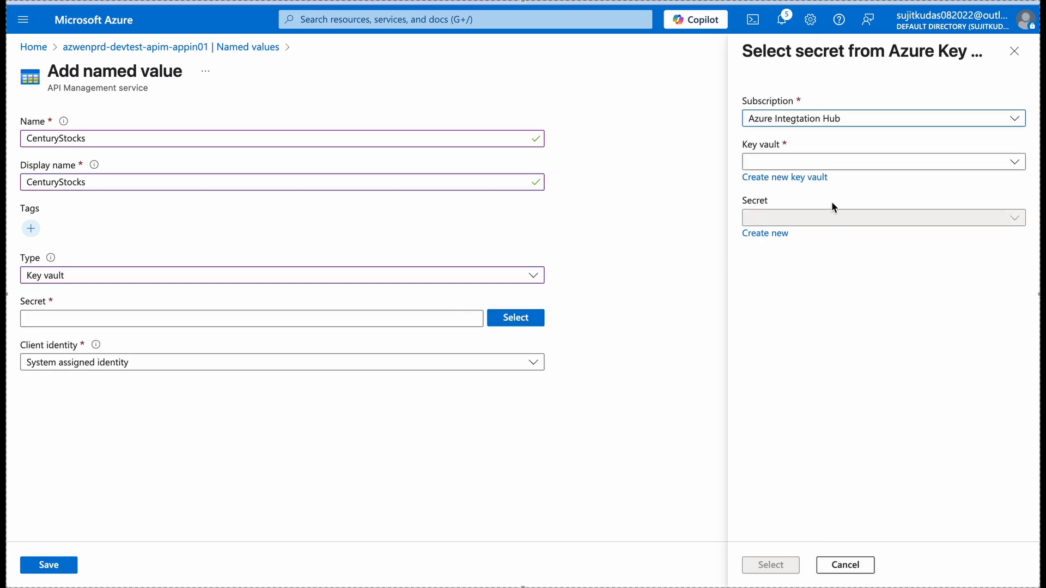
click(832, 163)
click(813, 235)
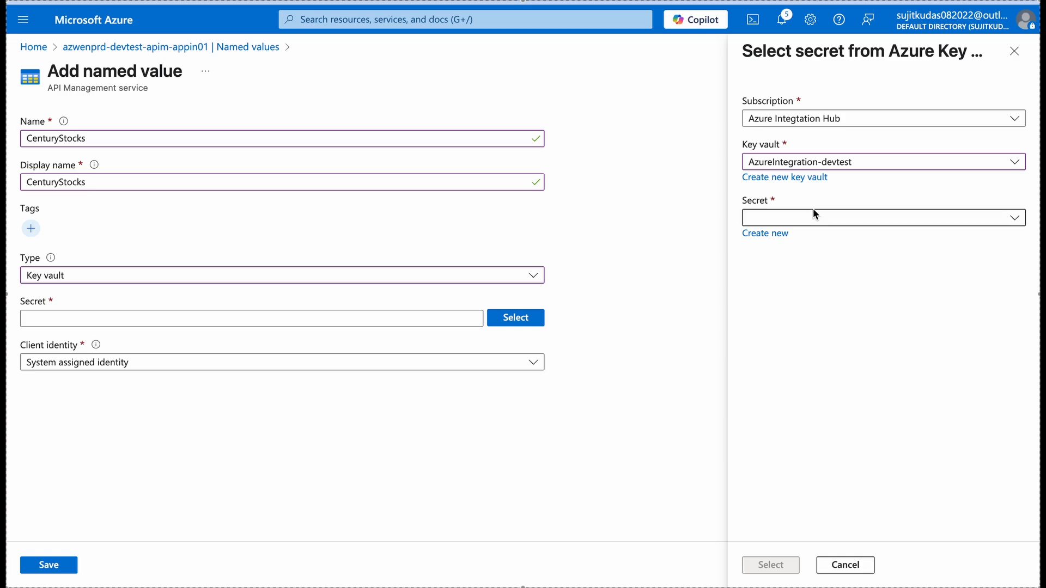
click(819, 217)
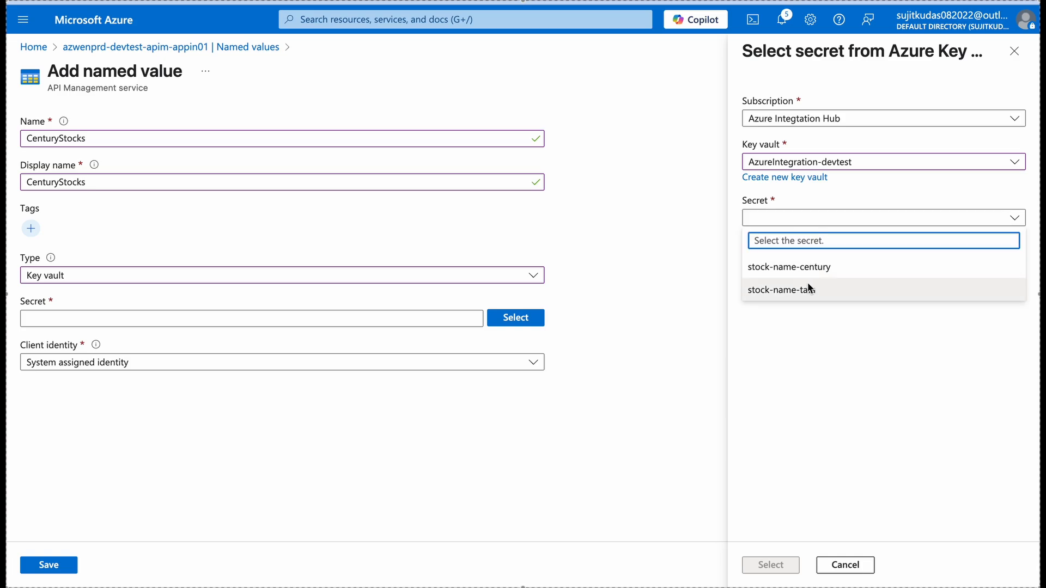
click(812, 267)
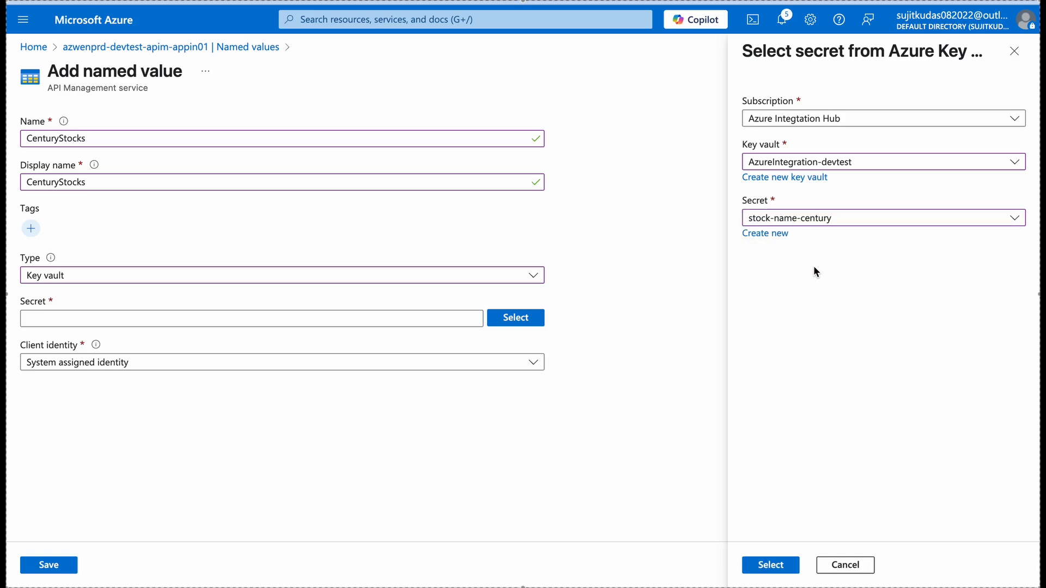
click(769, 567)
click(51, 567)
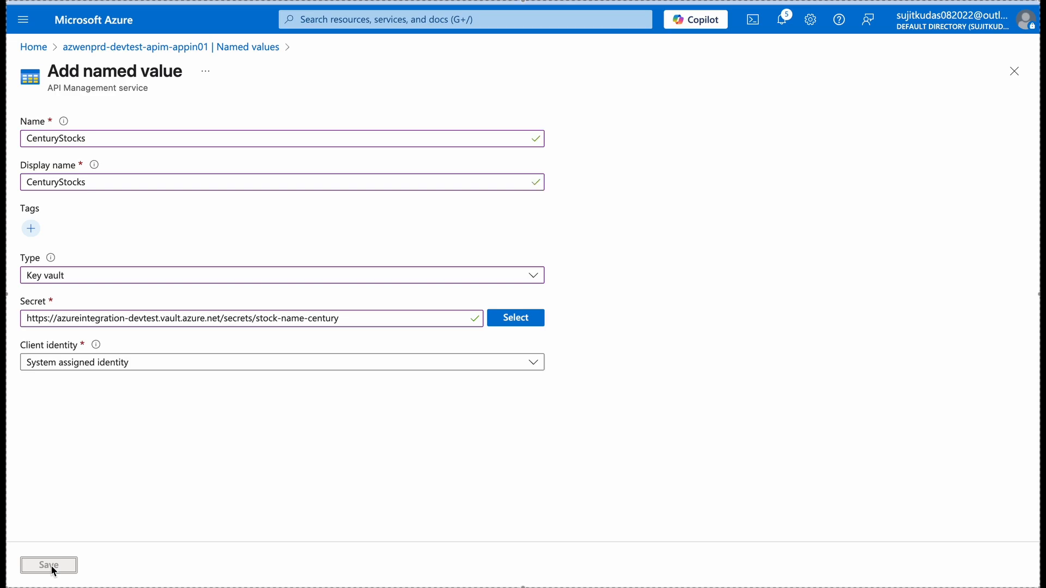
click(50, 224)
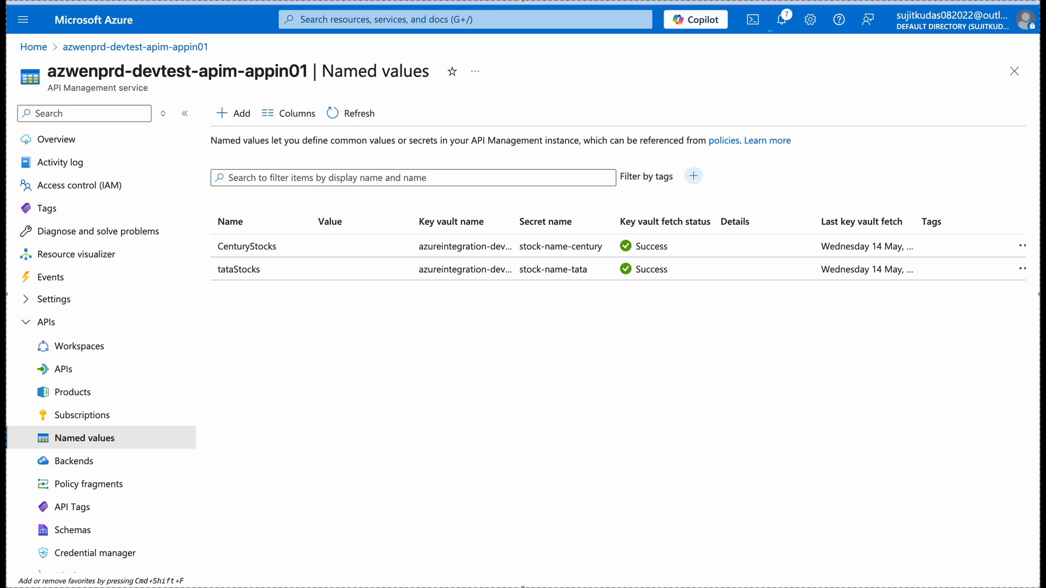
Set the query parameter's value to {{tataStocks}} in the inbound policy of the Stock API's Get stocks operation and save the policy
click(436, 0)
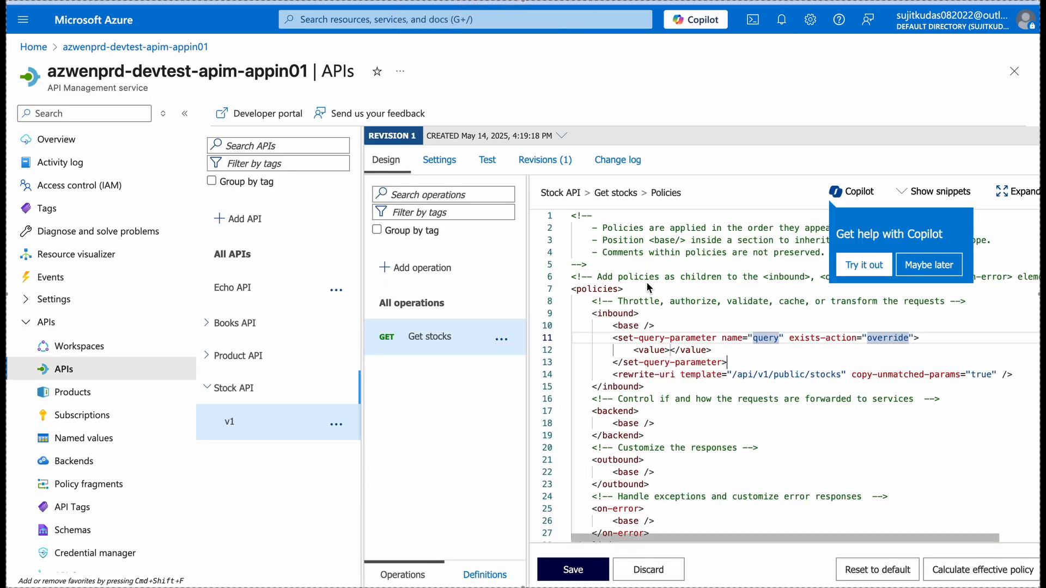
click(671, 350)
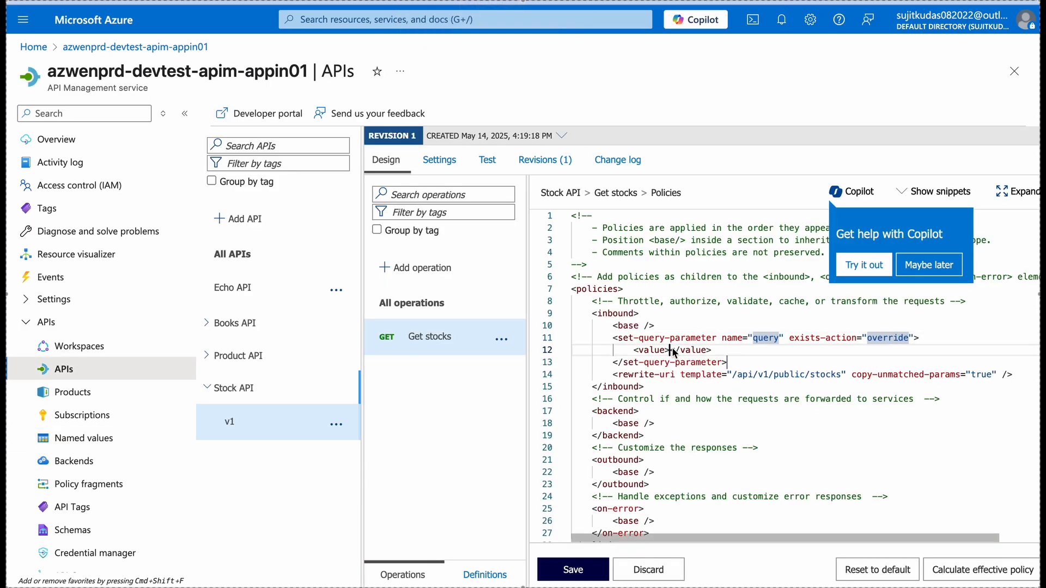
text({{)
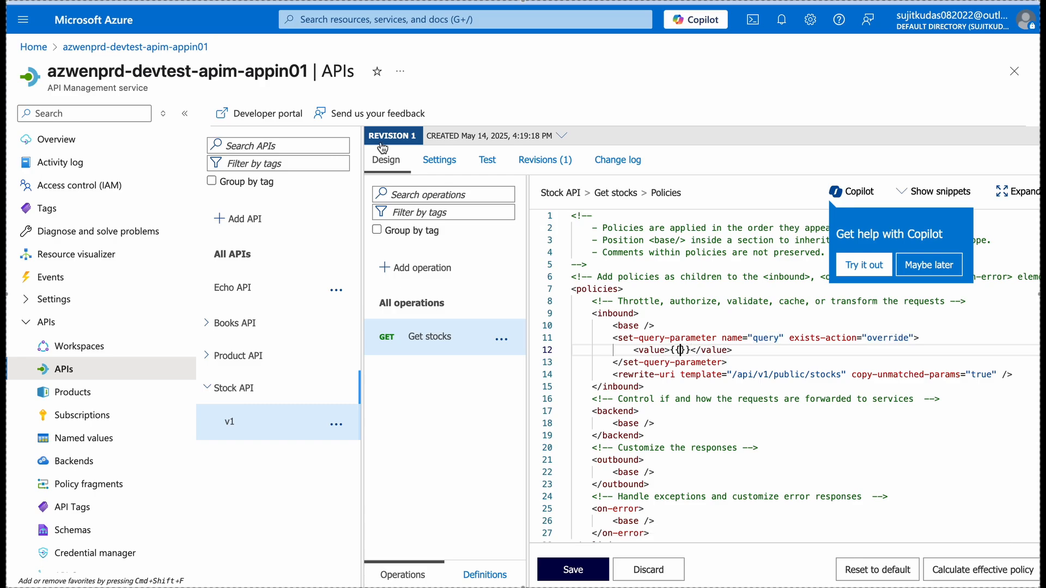
click(267, 1)
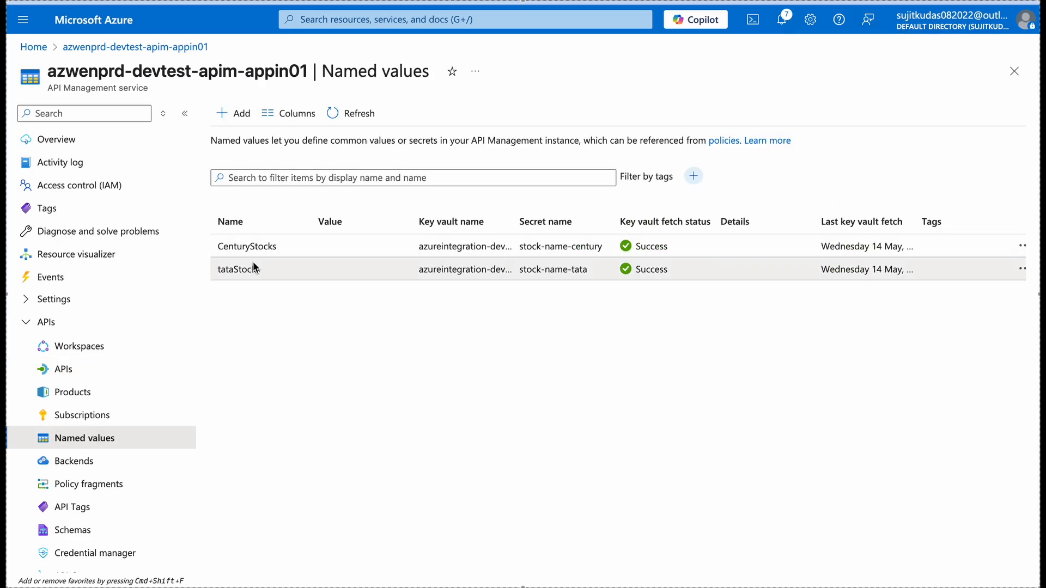
click(243, 273)
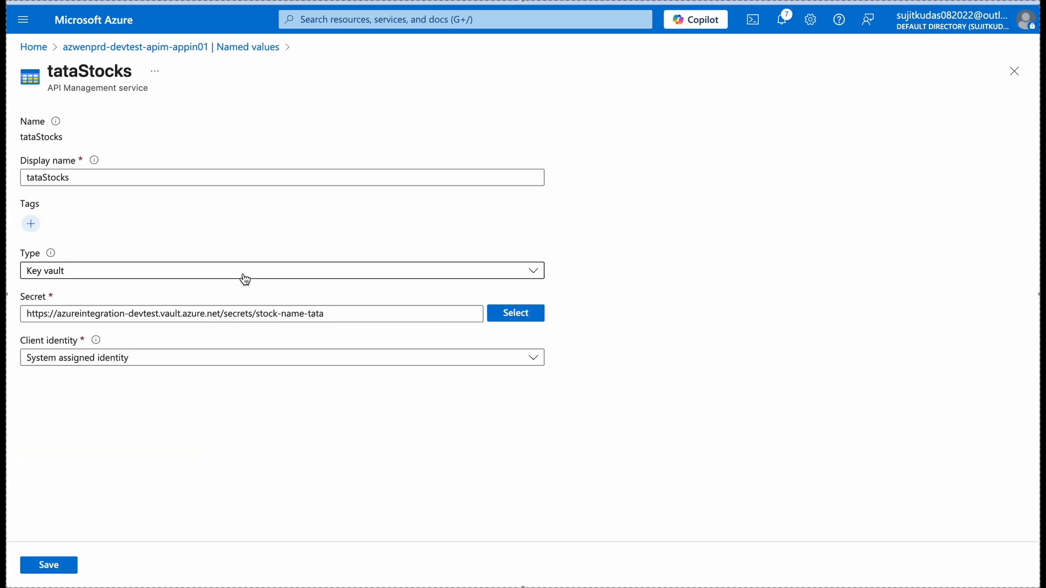
double_click(49, 179)
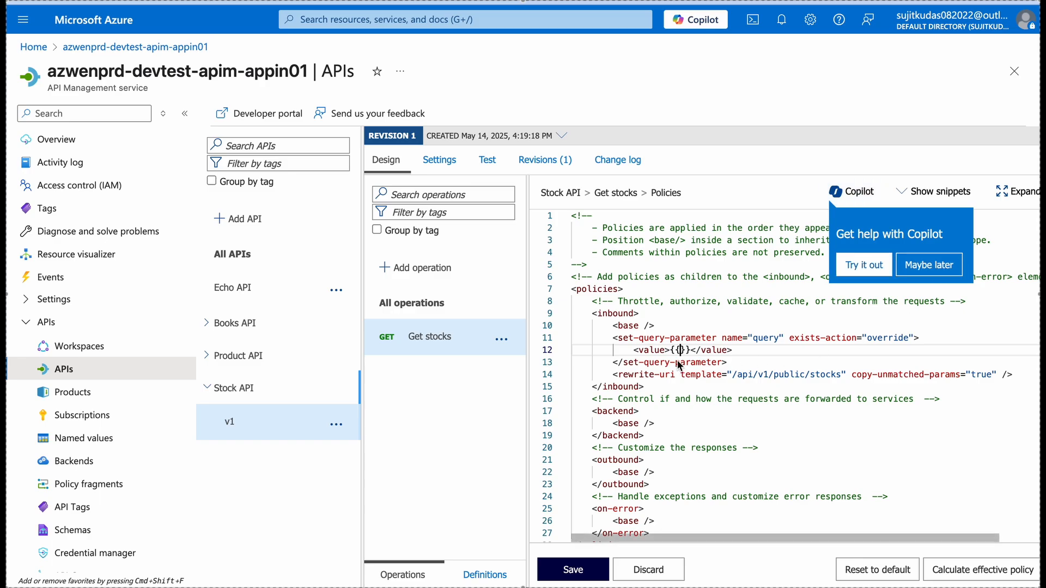
text(tataStocks)
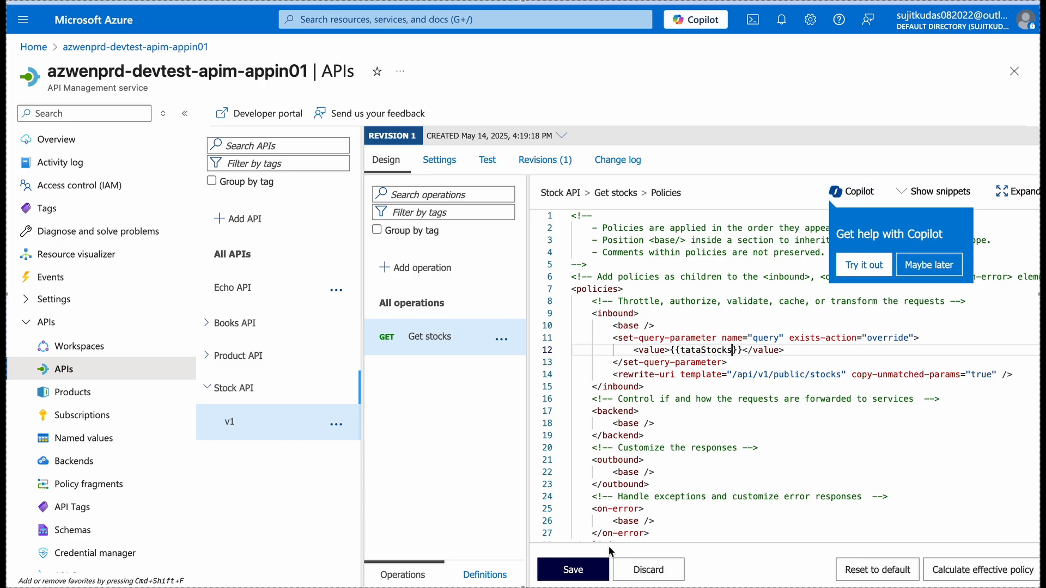
click(597, 568)
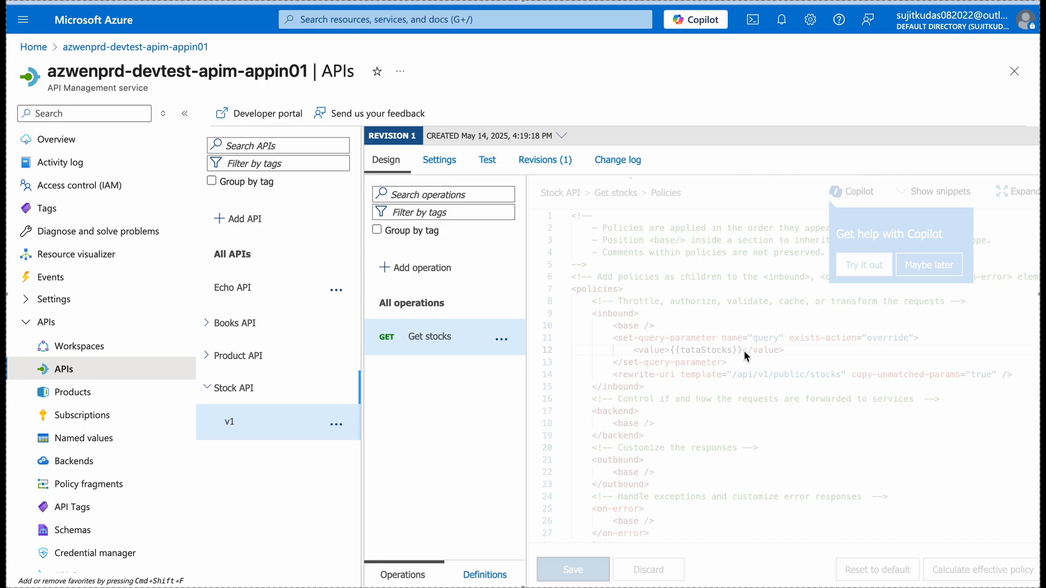
Send a test request for the Get stocks operation without a query value and examine the returned stock names
click(501, 161)
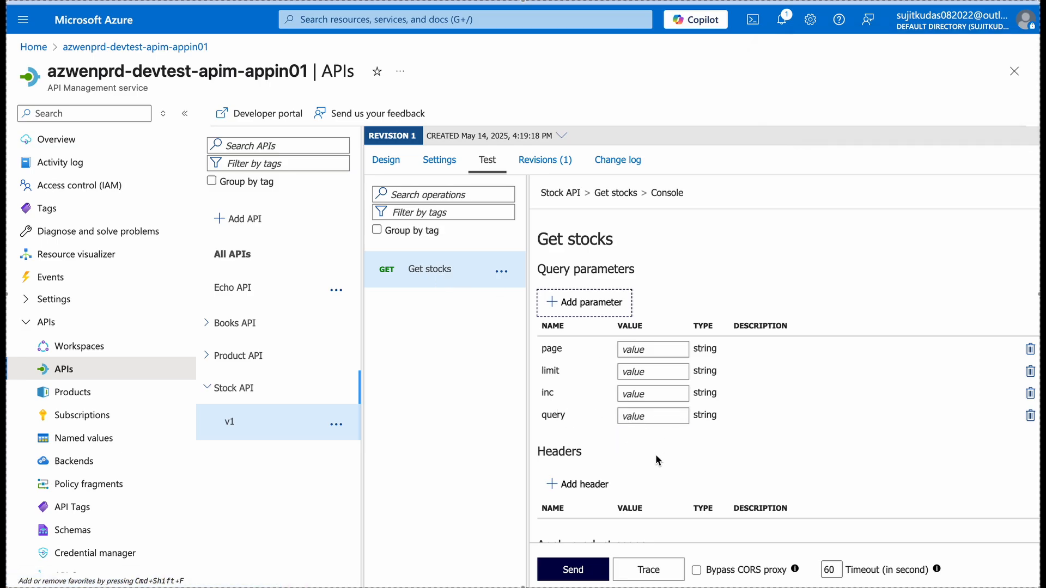
scroll(657, 461, down, 4)
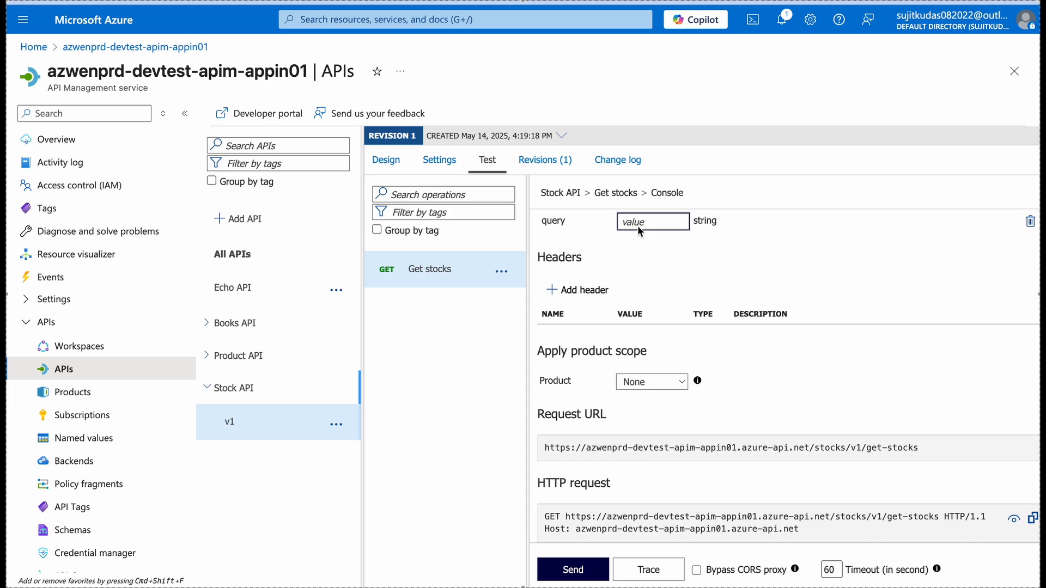
click(587, 572)
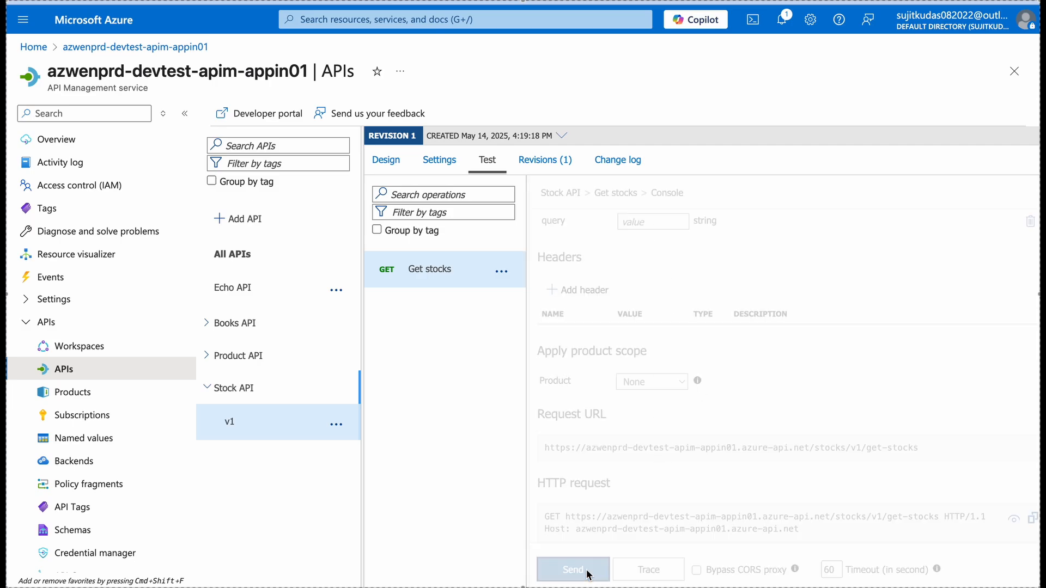
scroll(691, 452, down, 9)
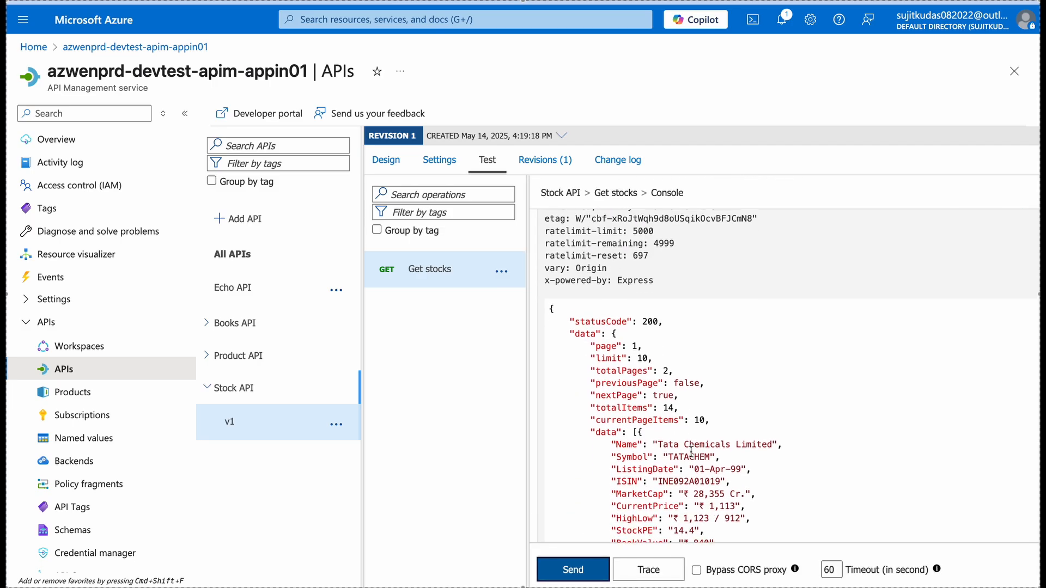
scroll(691, 452, down, 7)
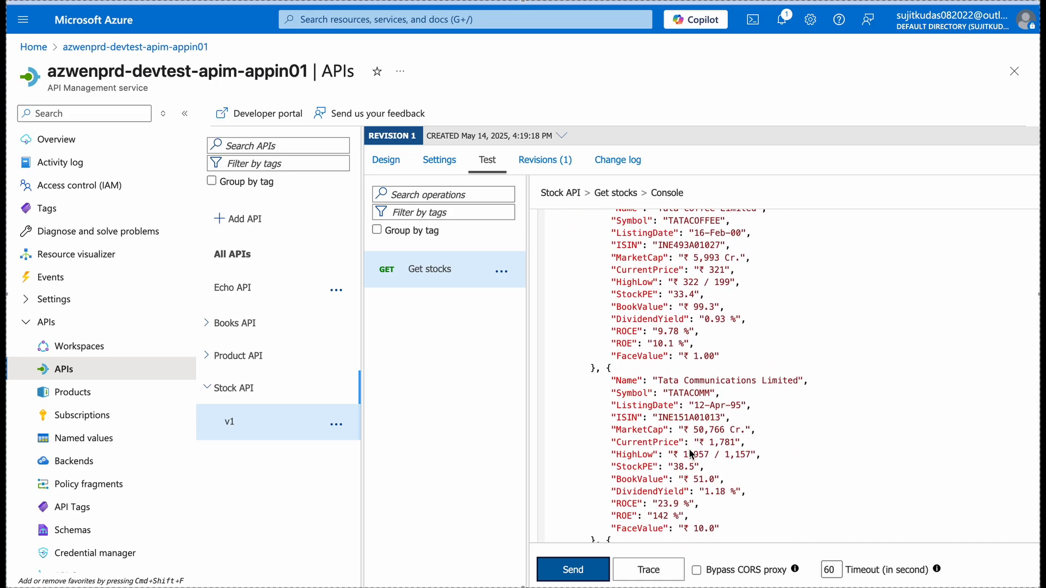
scroll(689, 449, down, 3)
scroll(682, 393, up, 4)
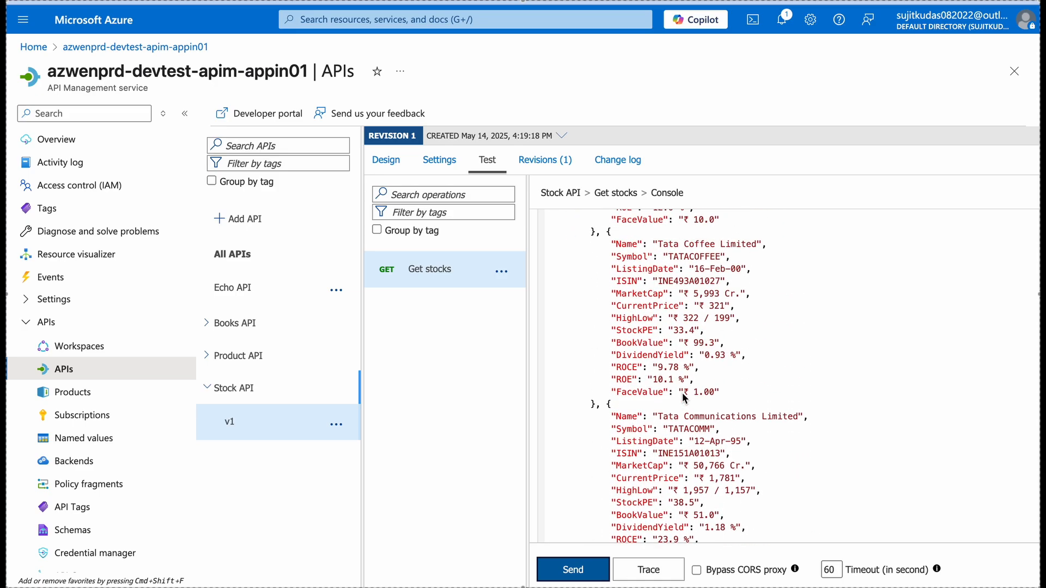
Trace the Get stocks request and examine how the inbound set-query-parameter and rewrite-uri policies change the request URL
click(649, 569)
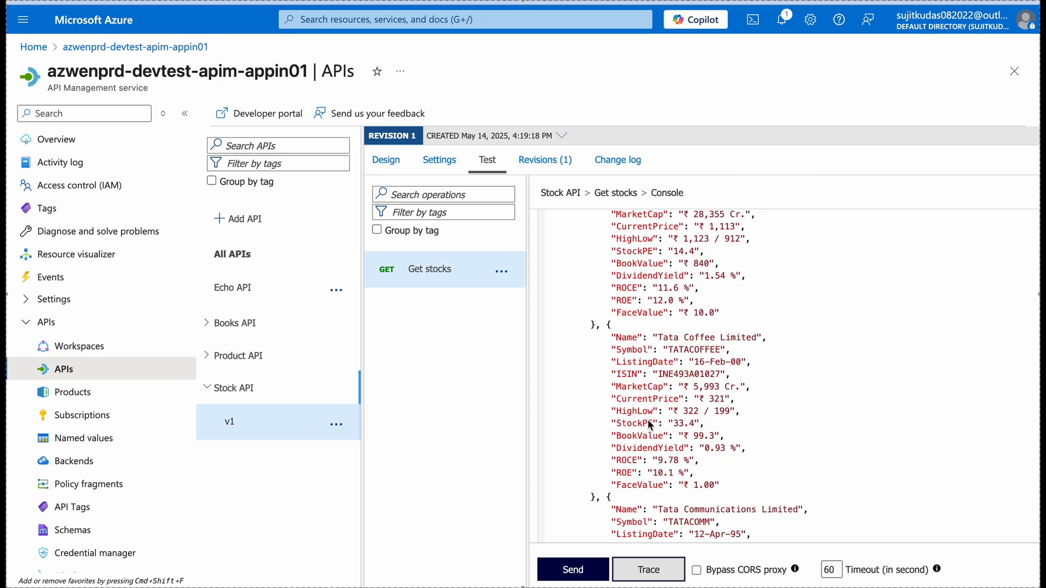
scroll(648, 401, up, 10)
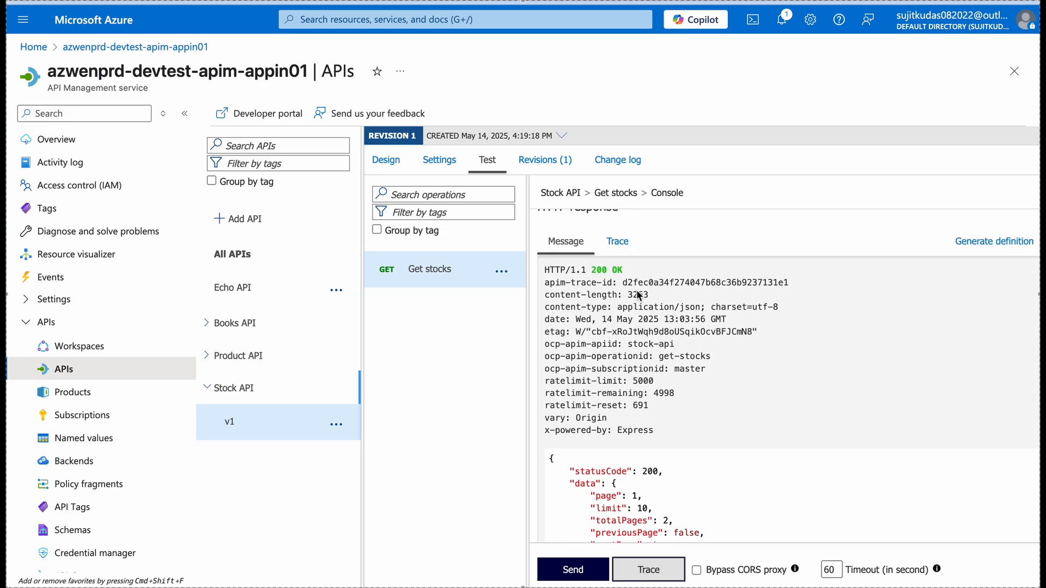
scroll(636, 290, up, 5)
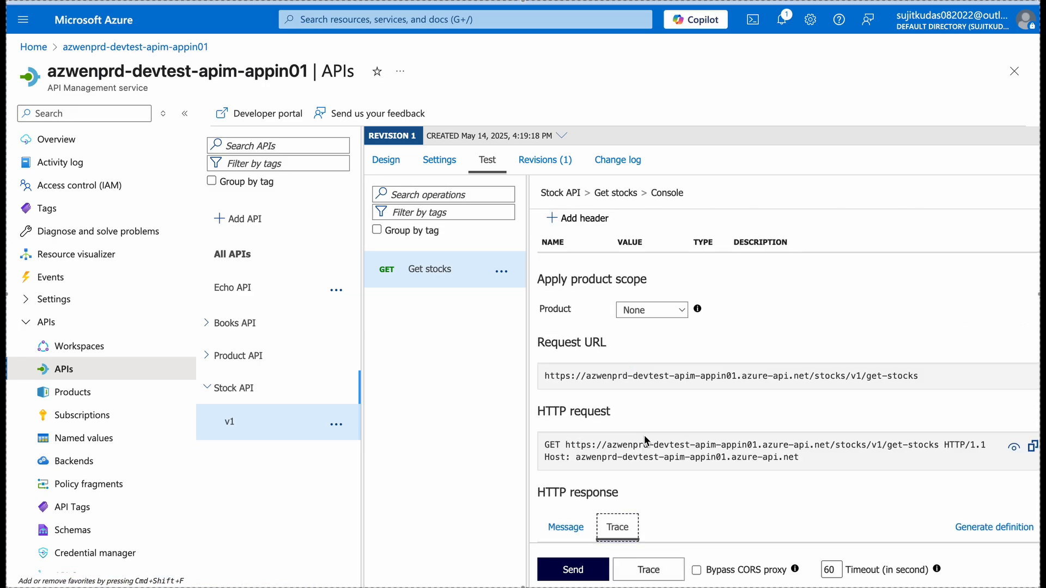
scroll(647, 447, down, 8)
scroll(647, 458, up, 5)
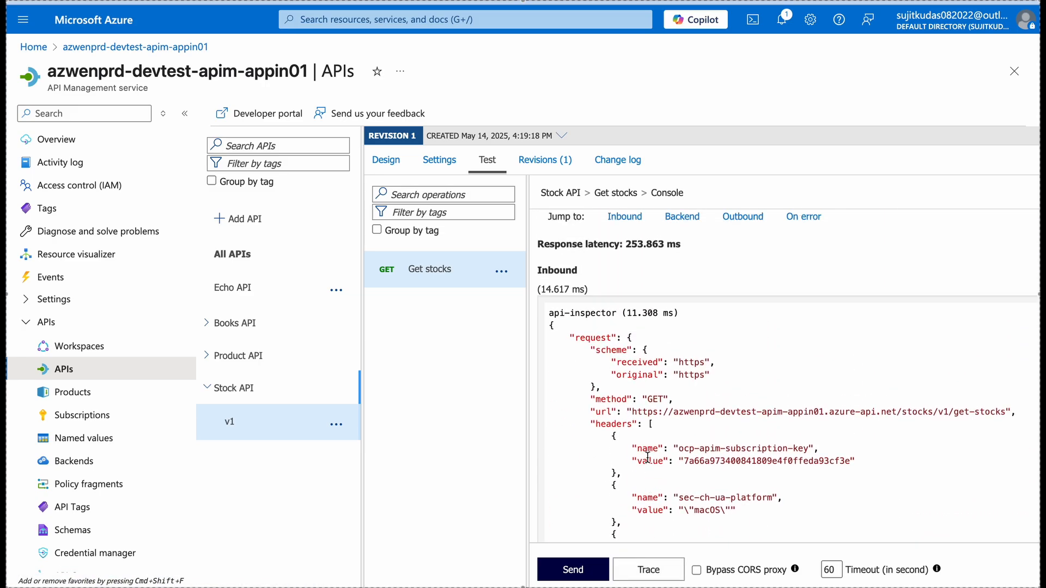
scroll(647, 458, down, 20)
scroll(647, 458, down, 10)
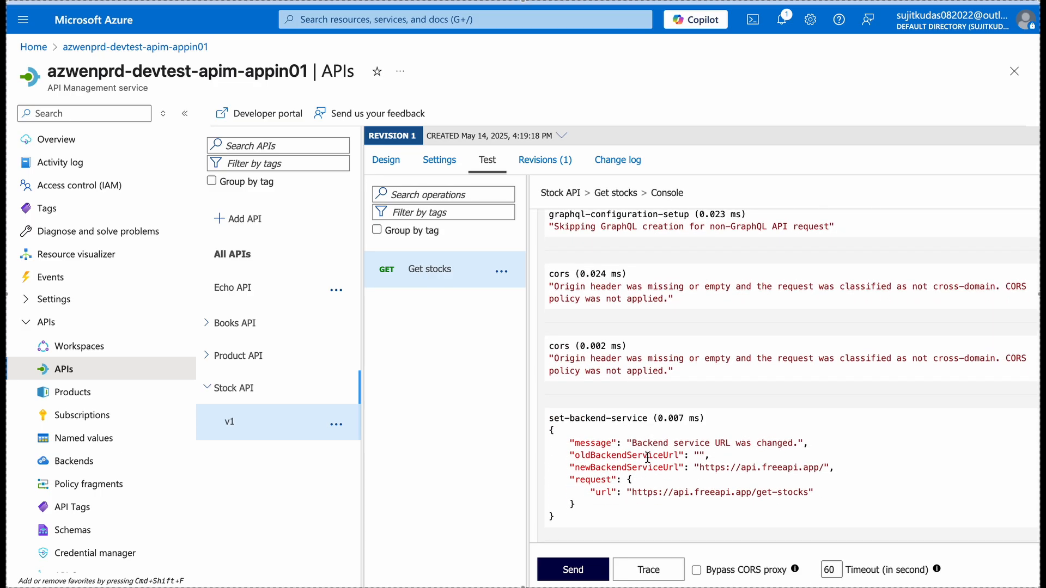
scroll(581, 350, up, 3)
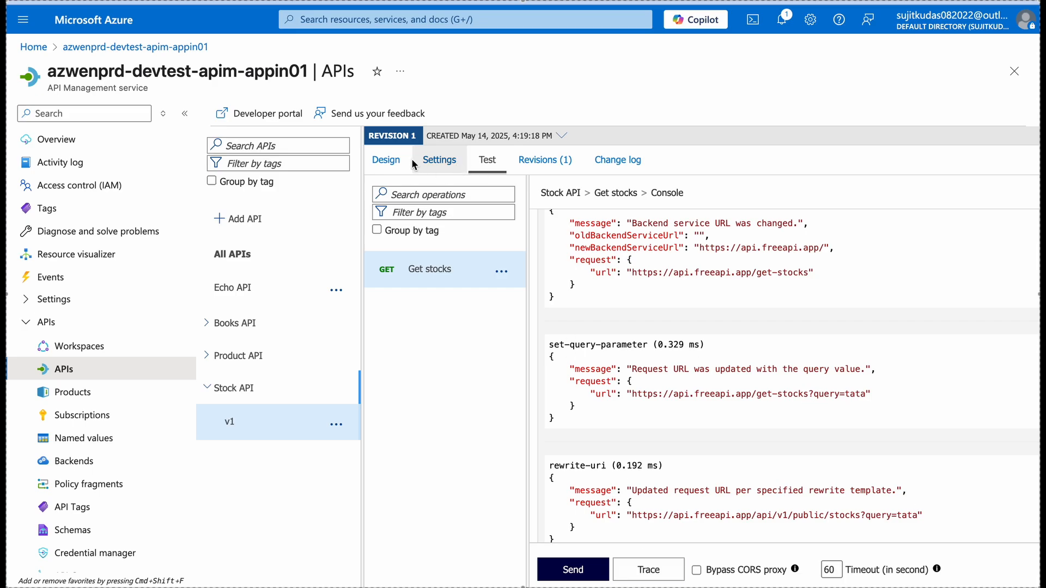
Replace the named value in the Get stocks policy's query parameter with {{CenturyStocks}} and save the policy
click(386, 159)
click(436, 334)
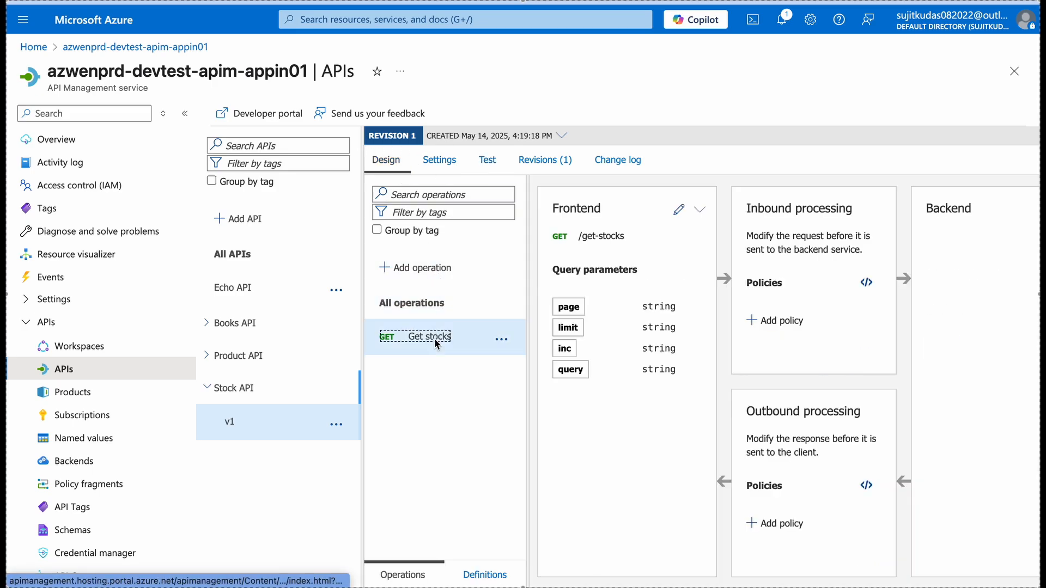
click(871, 284)
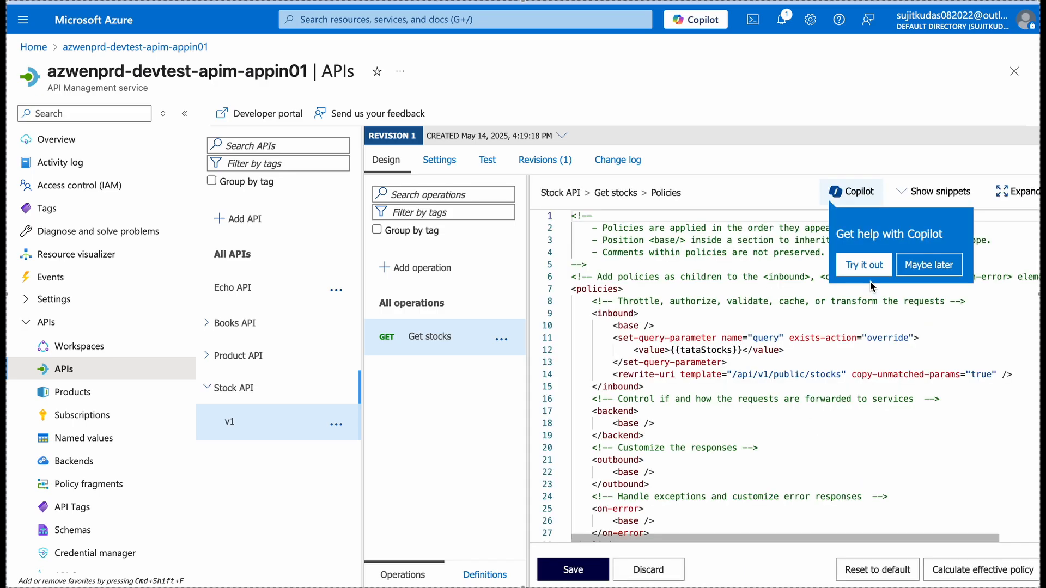
double_click(719, 351)
click(316, 1)
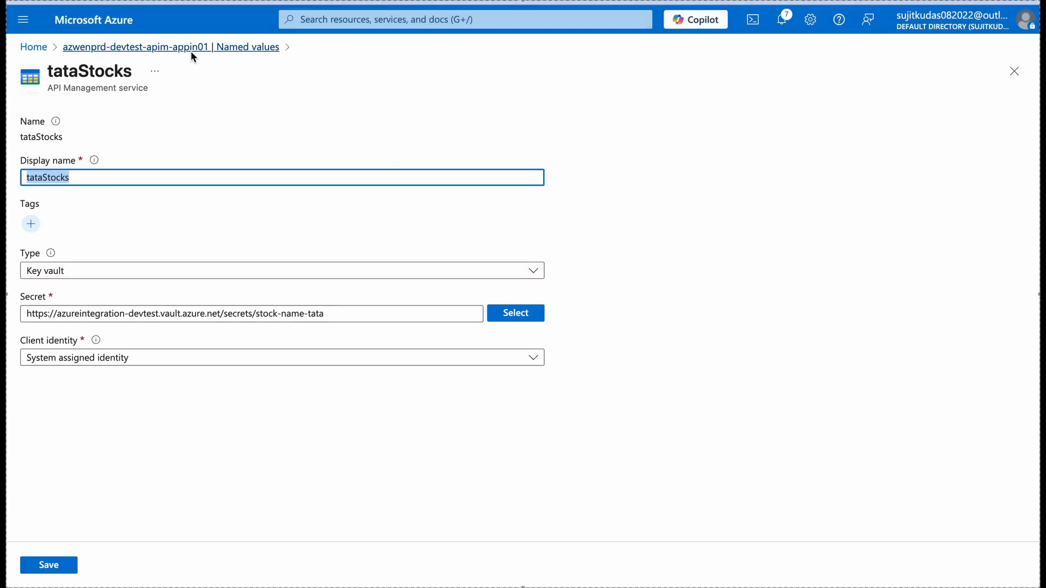
click(191, 50)
drag(279, 244, 213, 250)
key(super+c)
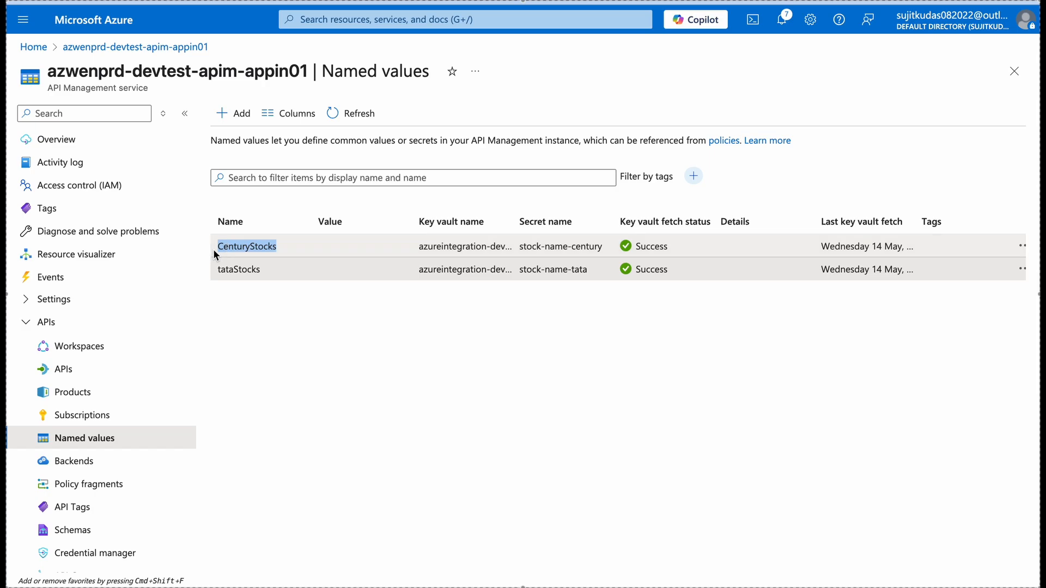
click(507, 1)
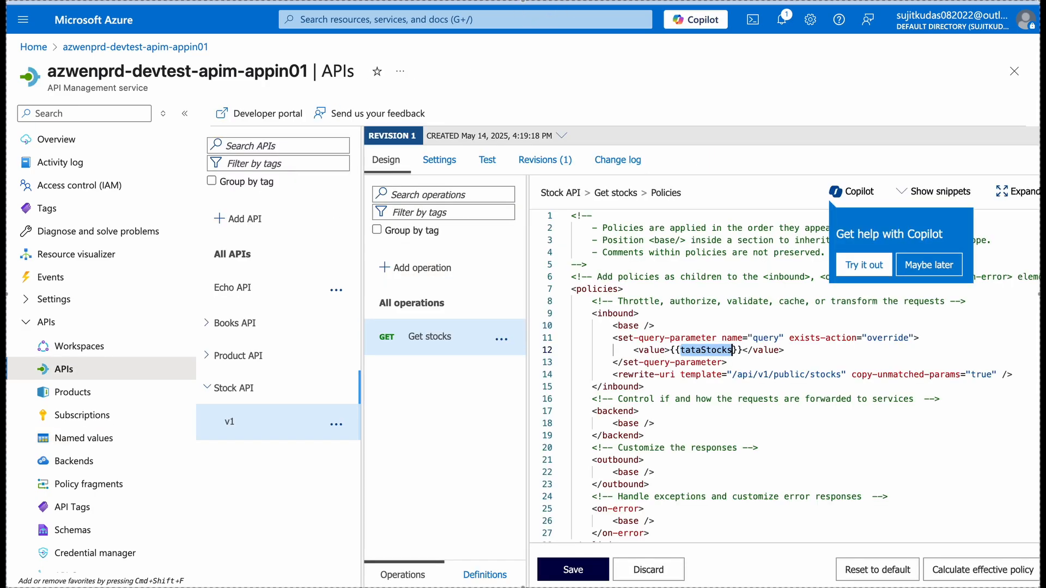
key(super+v)
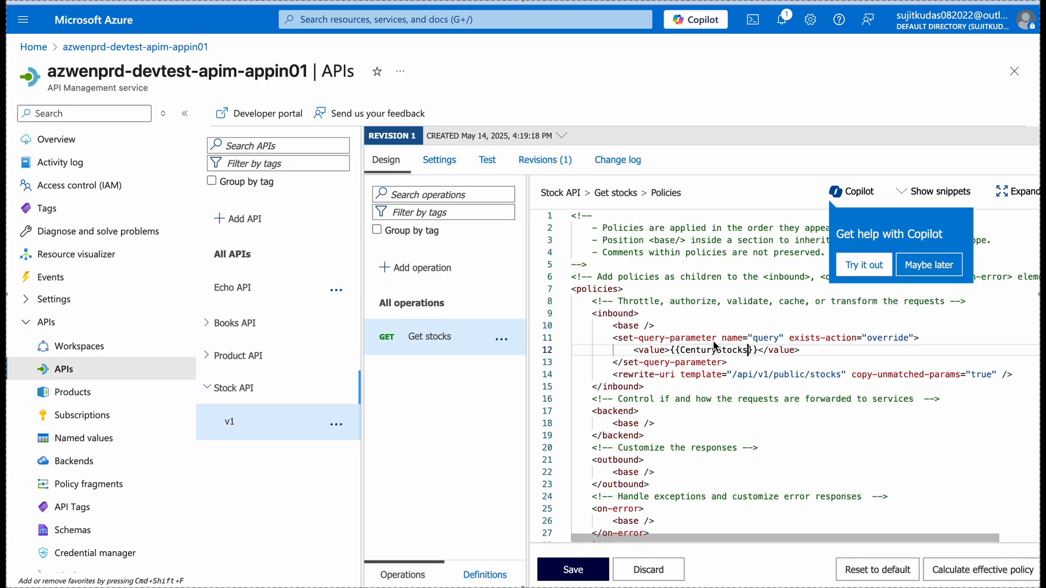
click(594, 570)
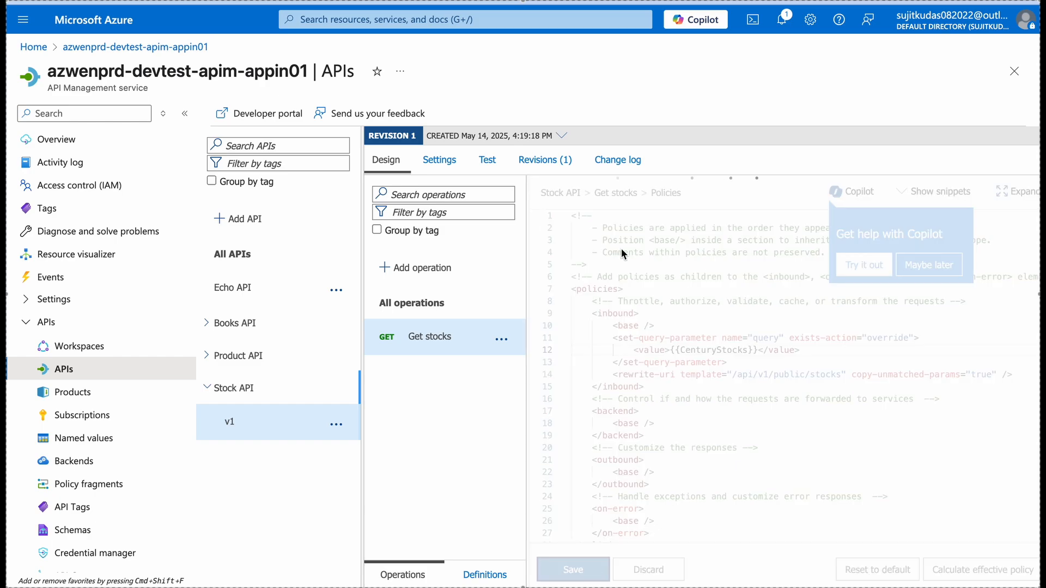
Send a test request for the Get stocks operation without a query value and examine the names of the returned Century stocks
click(485, 163)
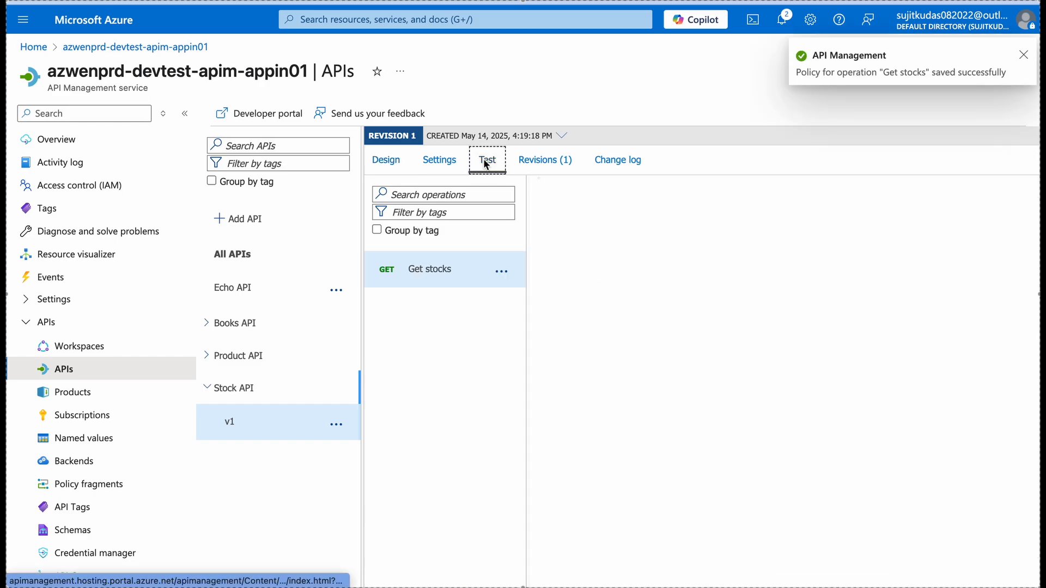
scroll(570, 430, down, 5)
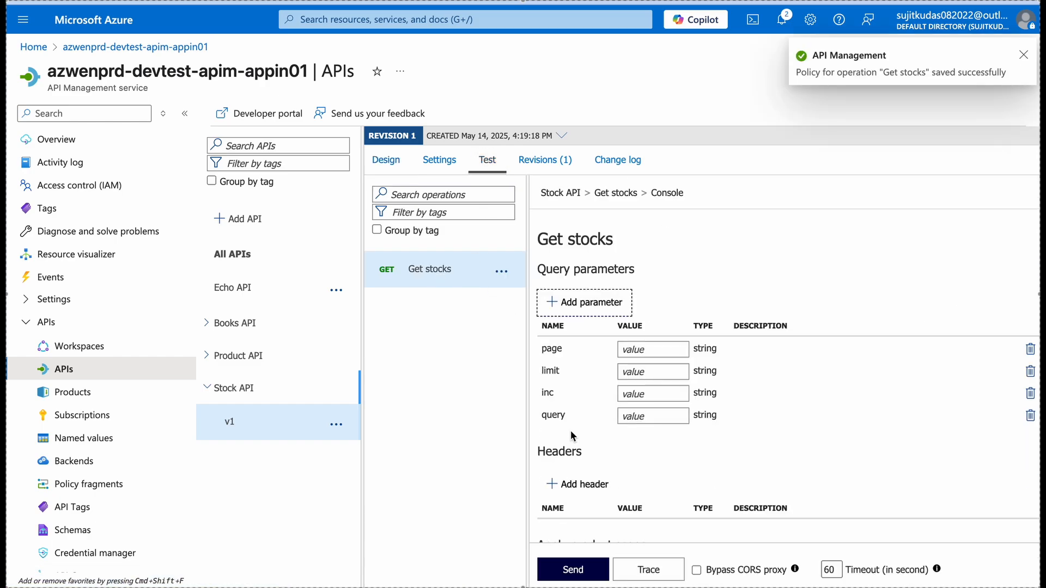
click(578, 572)
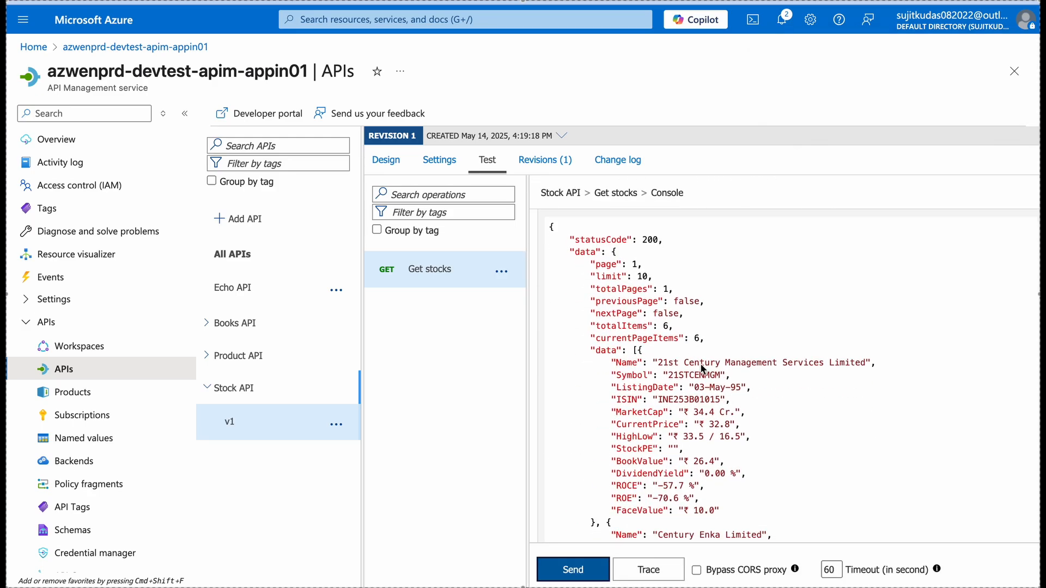
double_click(689, 359)
scroll(795, 436, down, 6)
scroll(795, 436, up, 3)
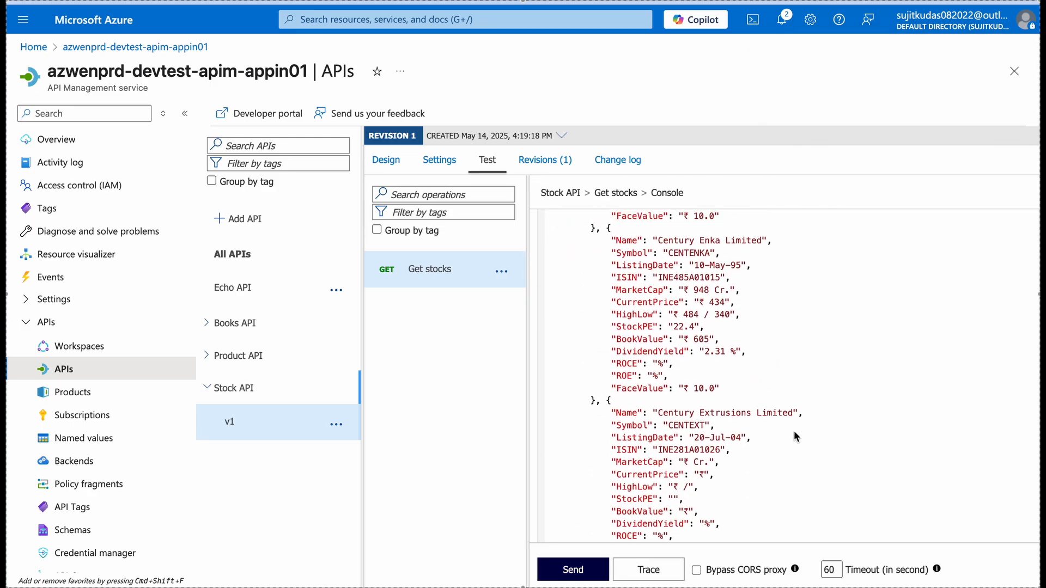
scroll(783, 484, down, 10)
scroll(783, 483, down, 6)
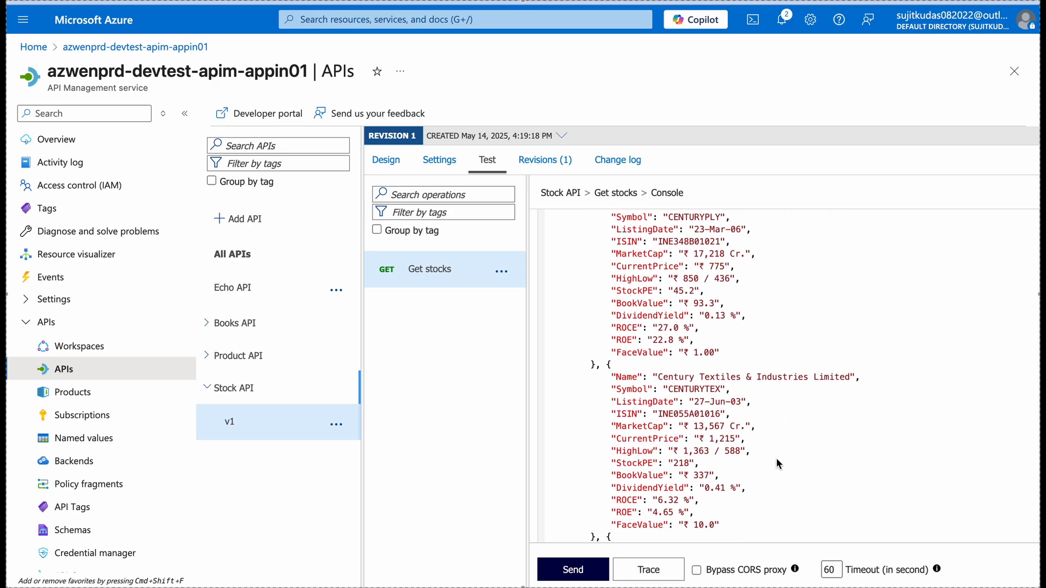
scroll(777, 457, up, 3)
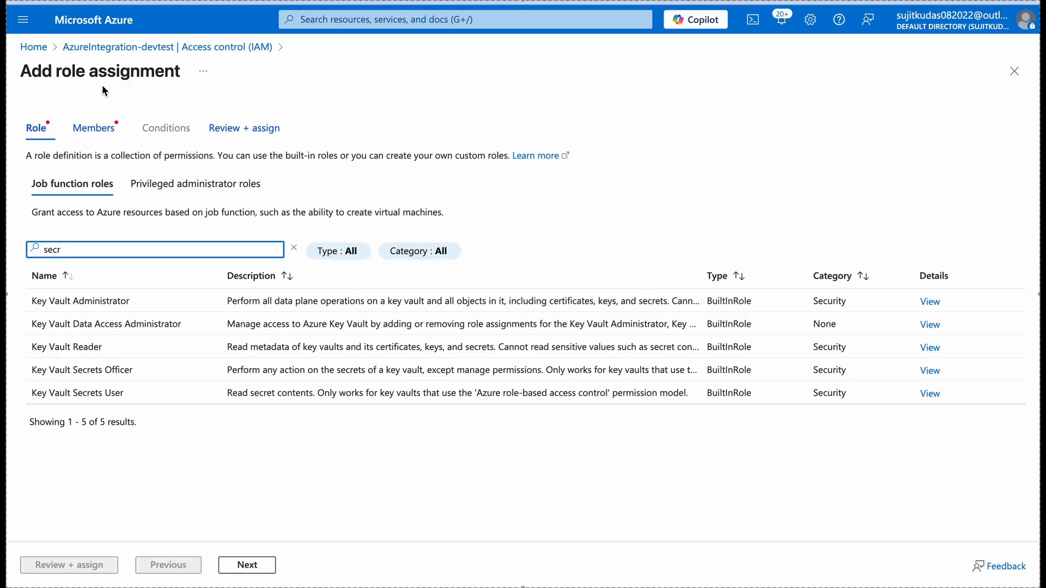
Leave the unfinished role assignment in the AzureIntegration-devtest key vault and open the vault's secrets
click(136, 74)
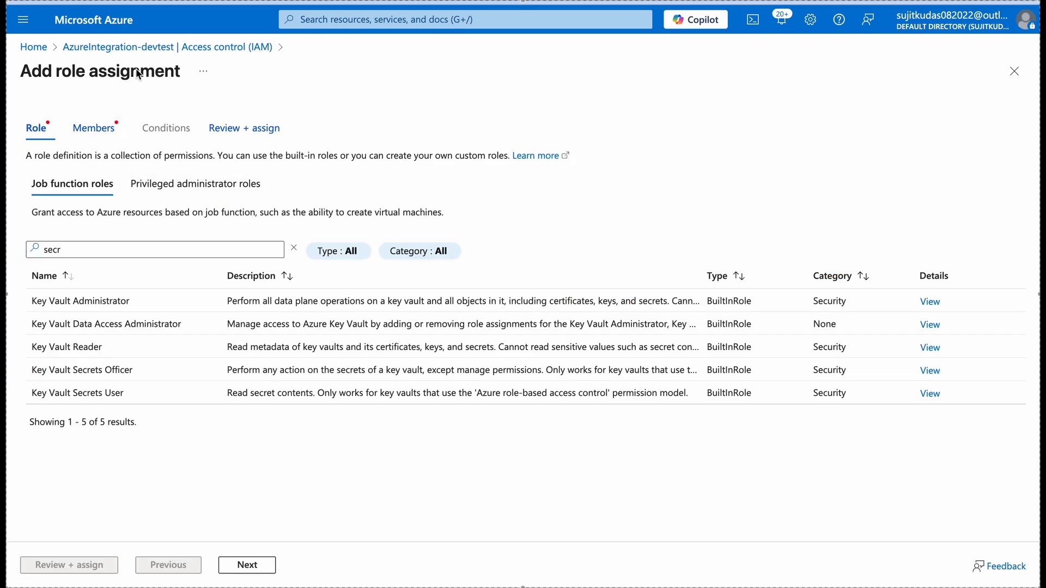
click(158, 48)
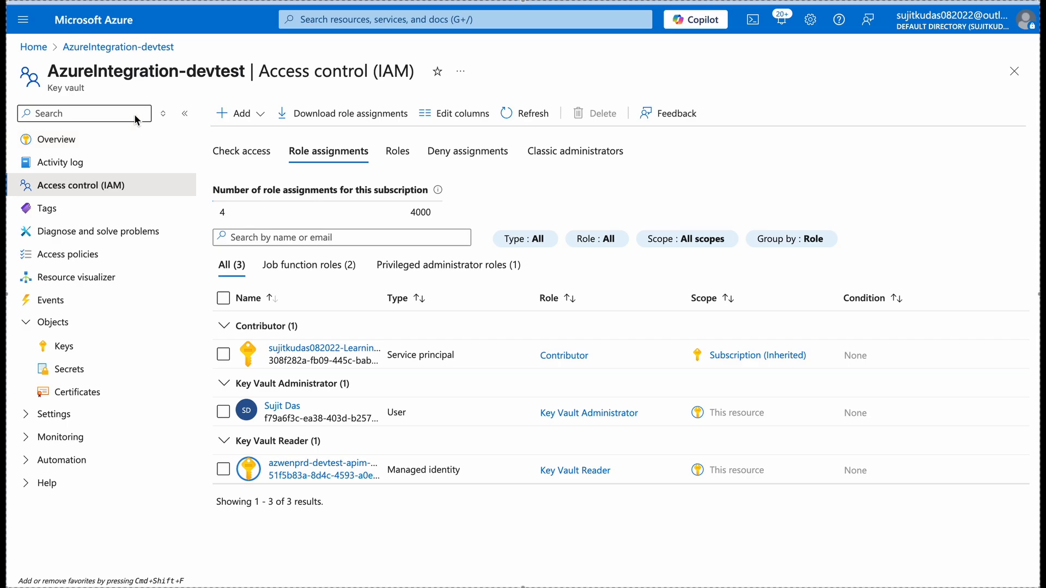
click(69, 374)
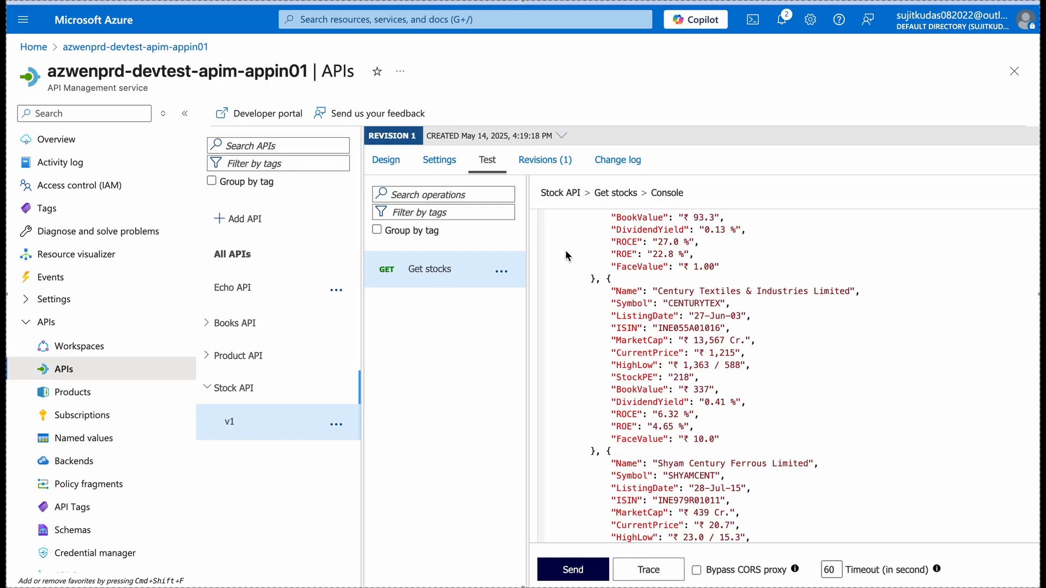
Return to the Stock API in the API Management service and open its design view for all operations
click(403, 158)
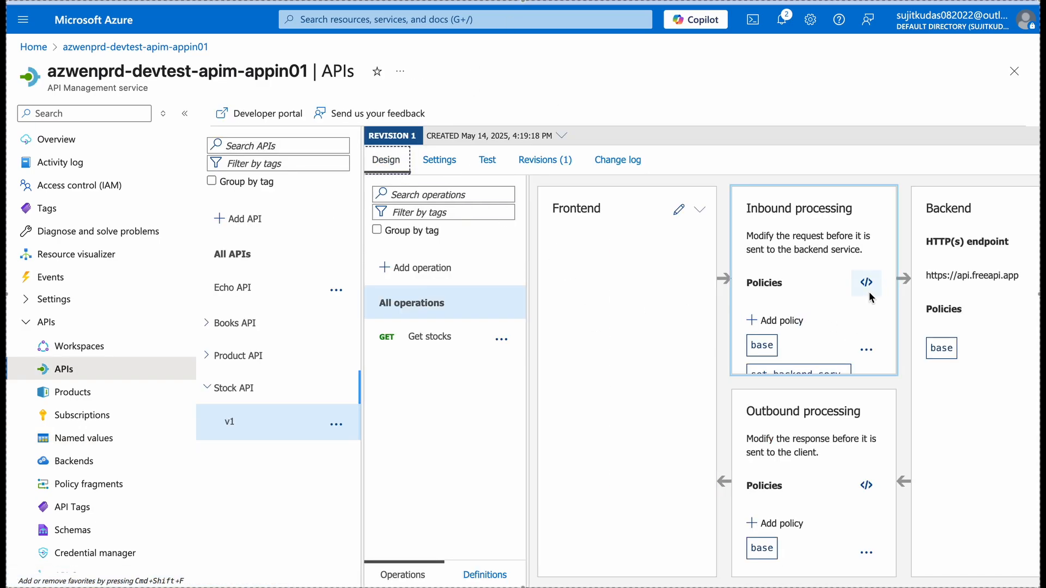